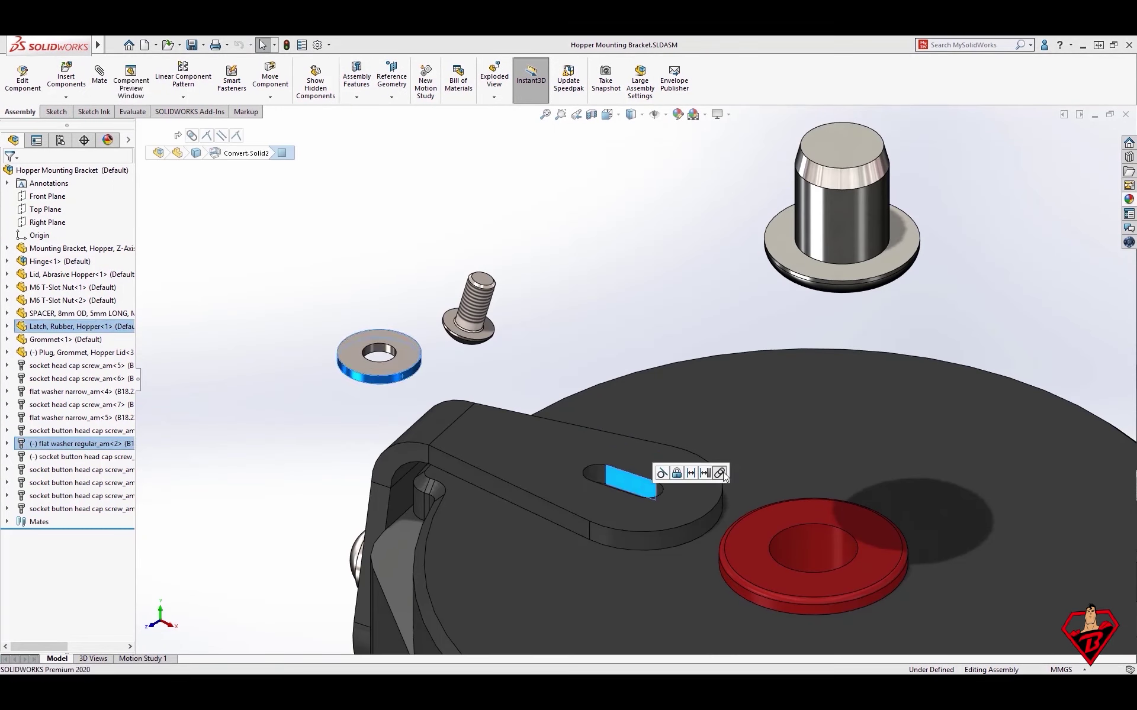
- Mate the washer into the lid arm slot and the screw onto the washer
left_click(719, 473)
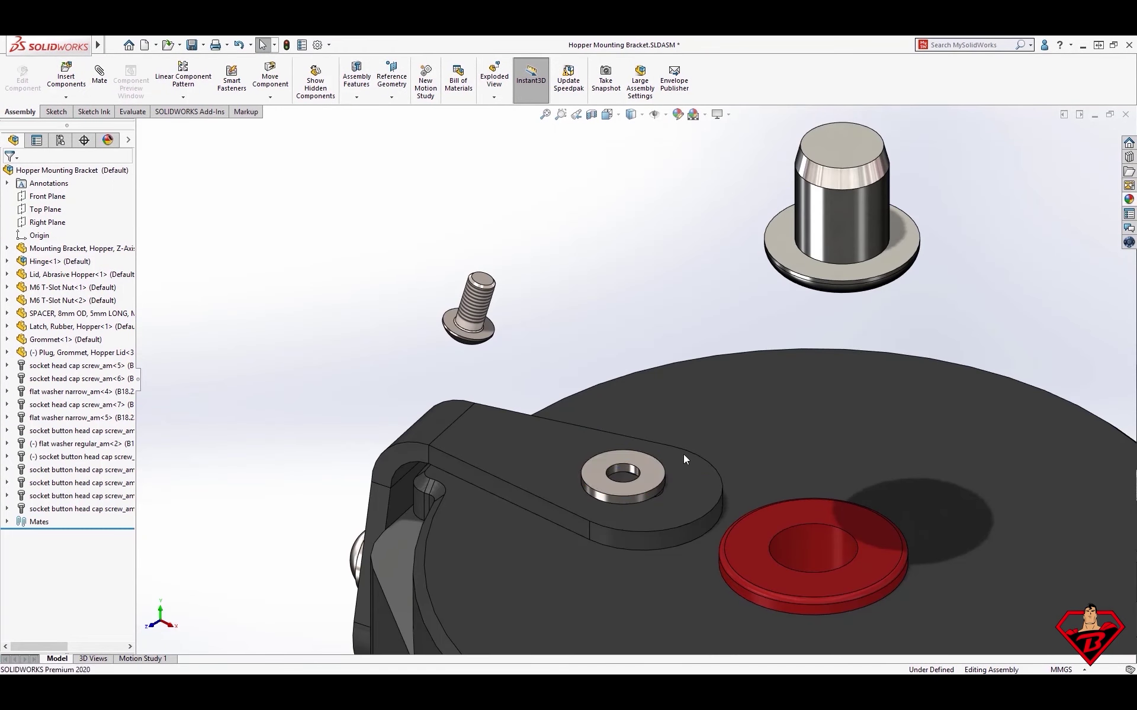
left_click(616, 320)
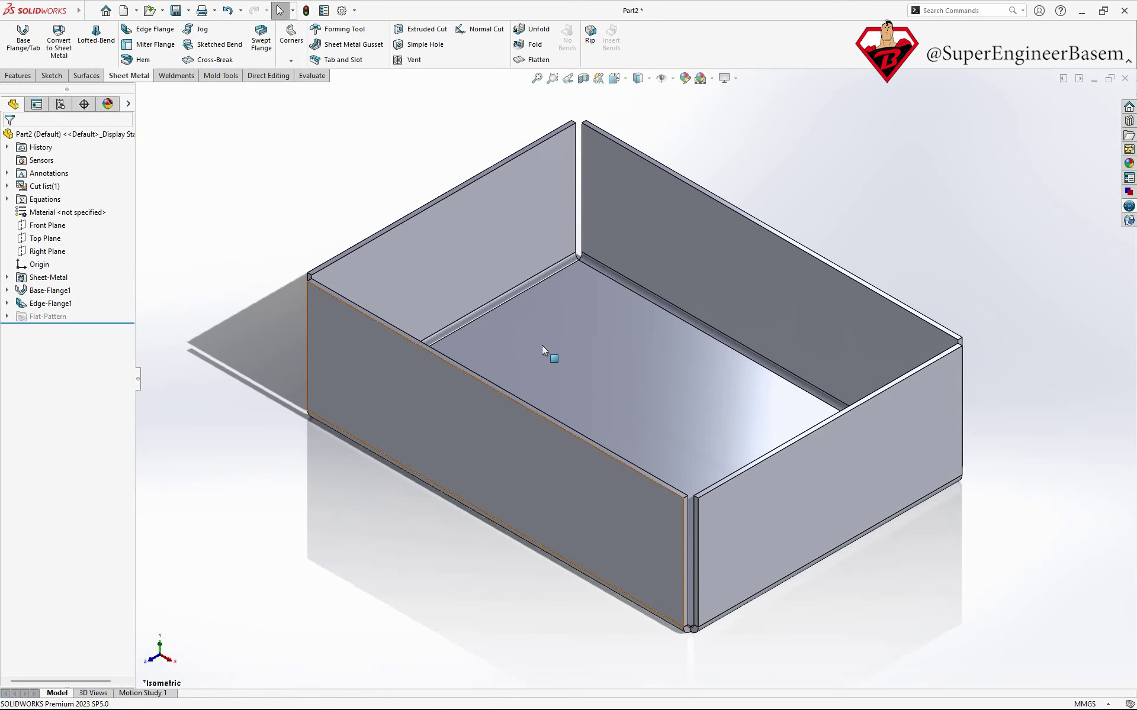
- Open the Corners dropdown to review the available corner treatments
left_click(291, 61)
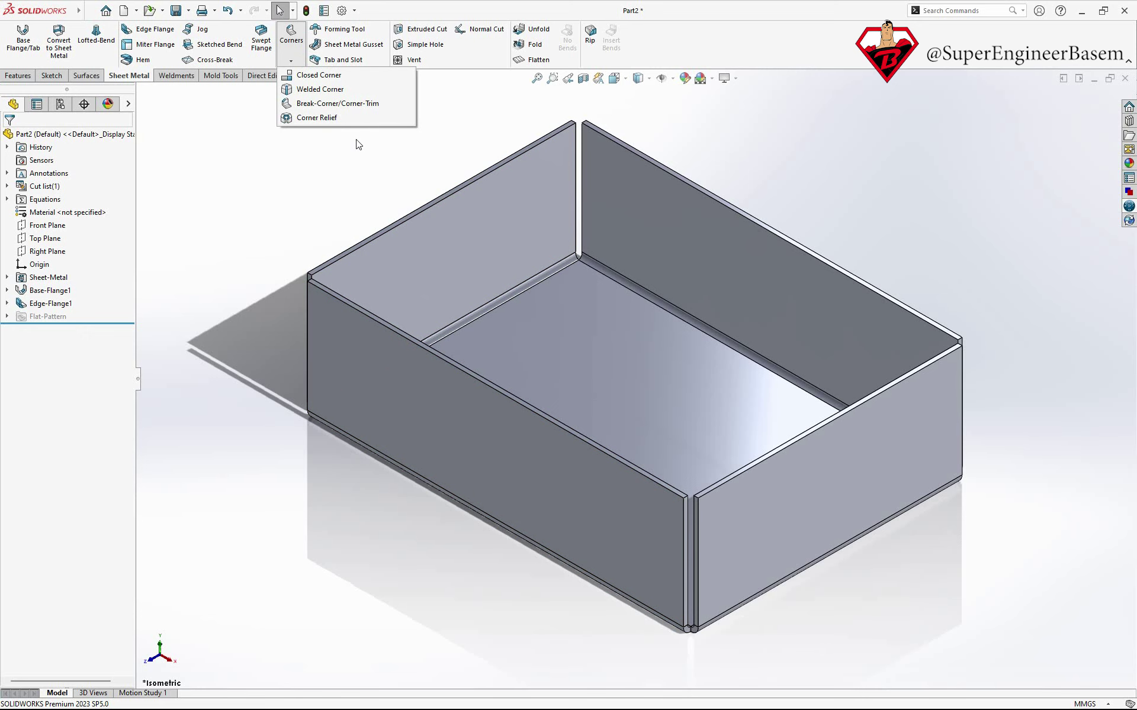
- Flatten the box, recheck the Corners list, and browse the Insert menu's sheet-metal commands
left_click(534, 61)
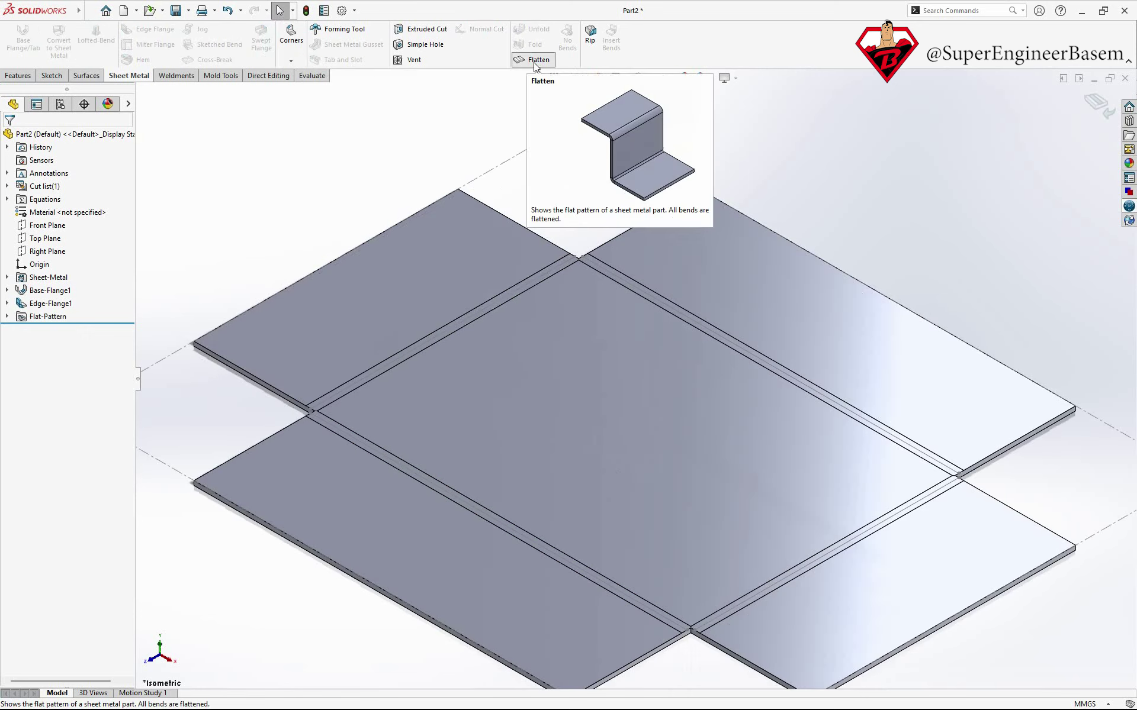
left_click(300, 45)
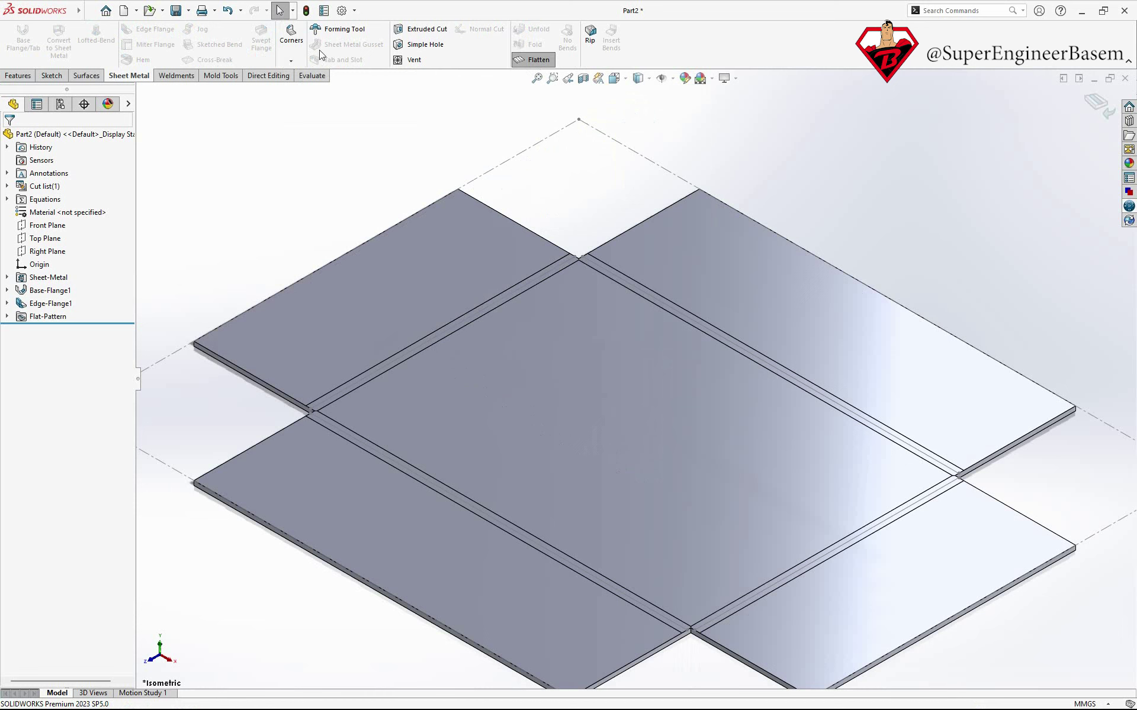
left_click(303, 49)
left_click(294, 51)
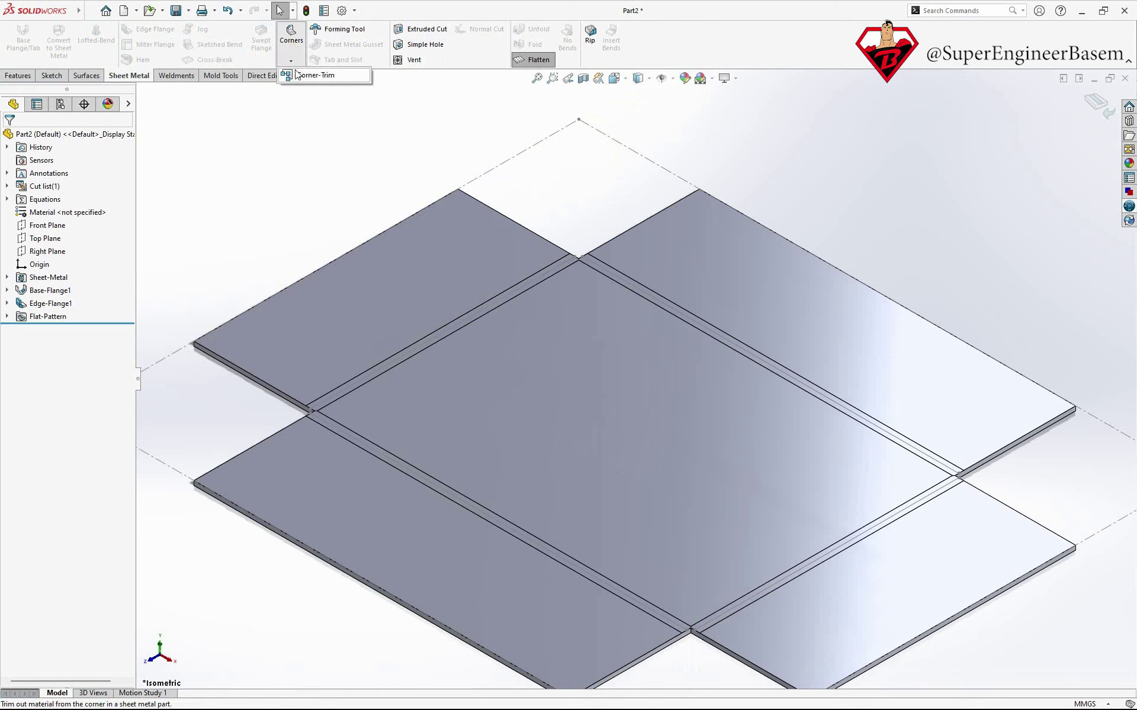
left_click(90, 11)
mouse_move(158, 11)
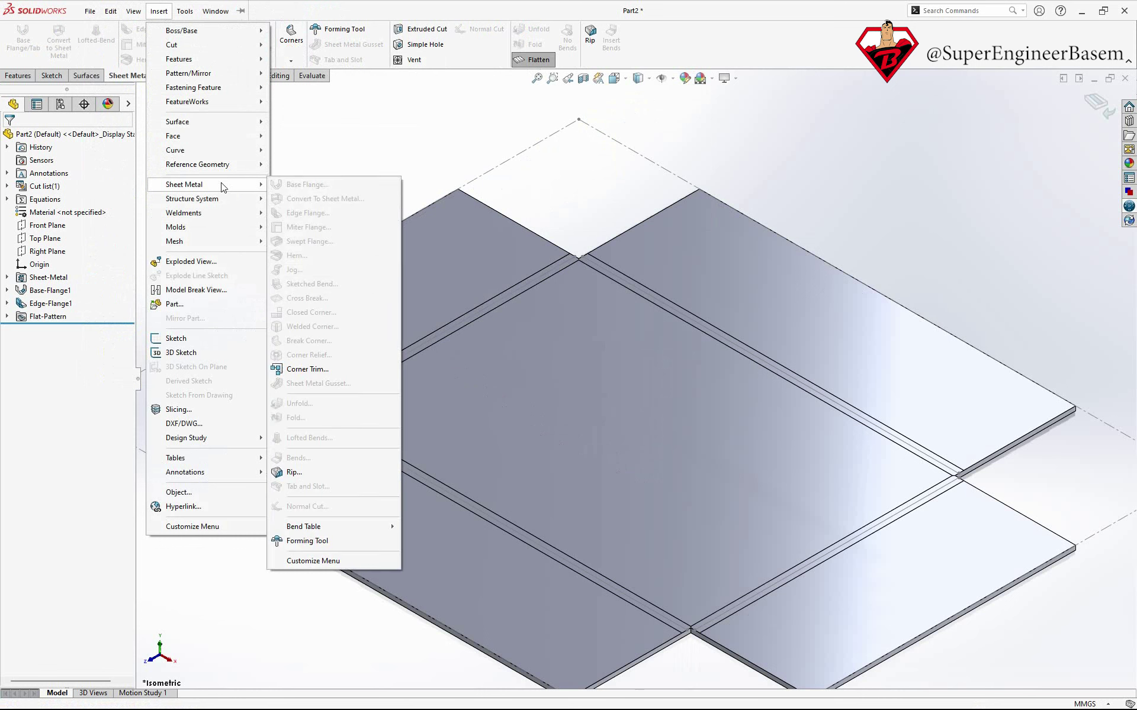
mouse_move(183, 183)
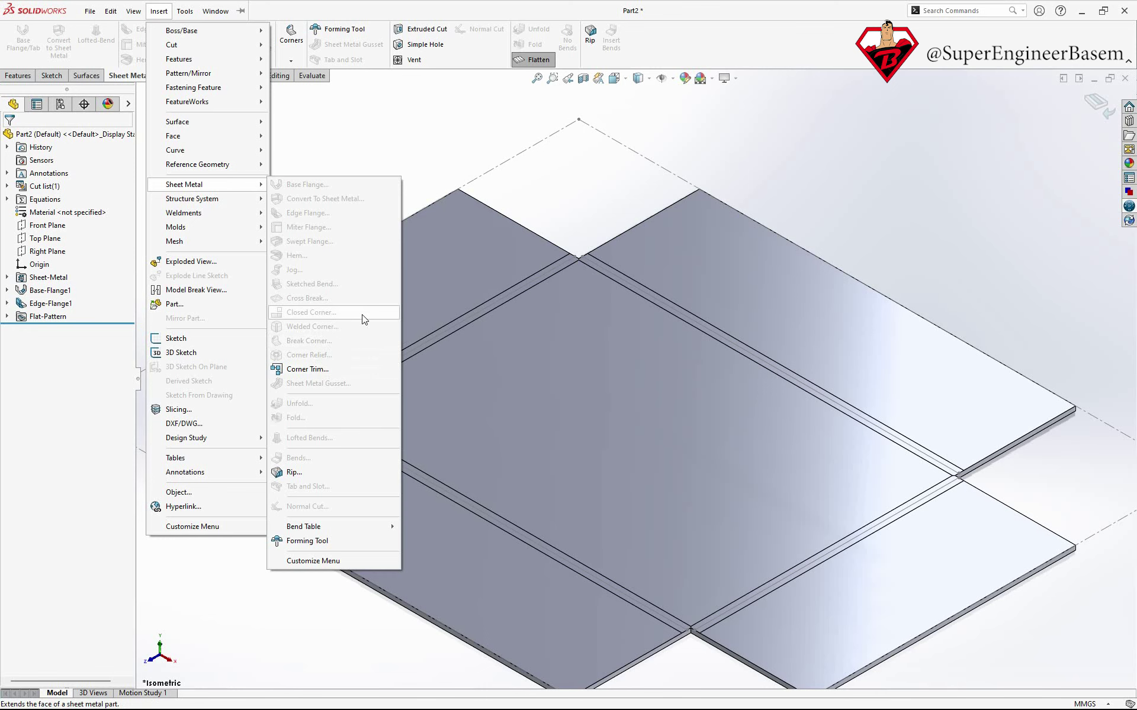
- Start Corner Trim and collect all four inner corners for a 5.00mm circular relief
left_click(338, 369)
scroll(465, 379, "down", 2)
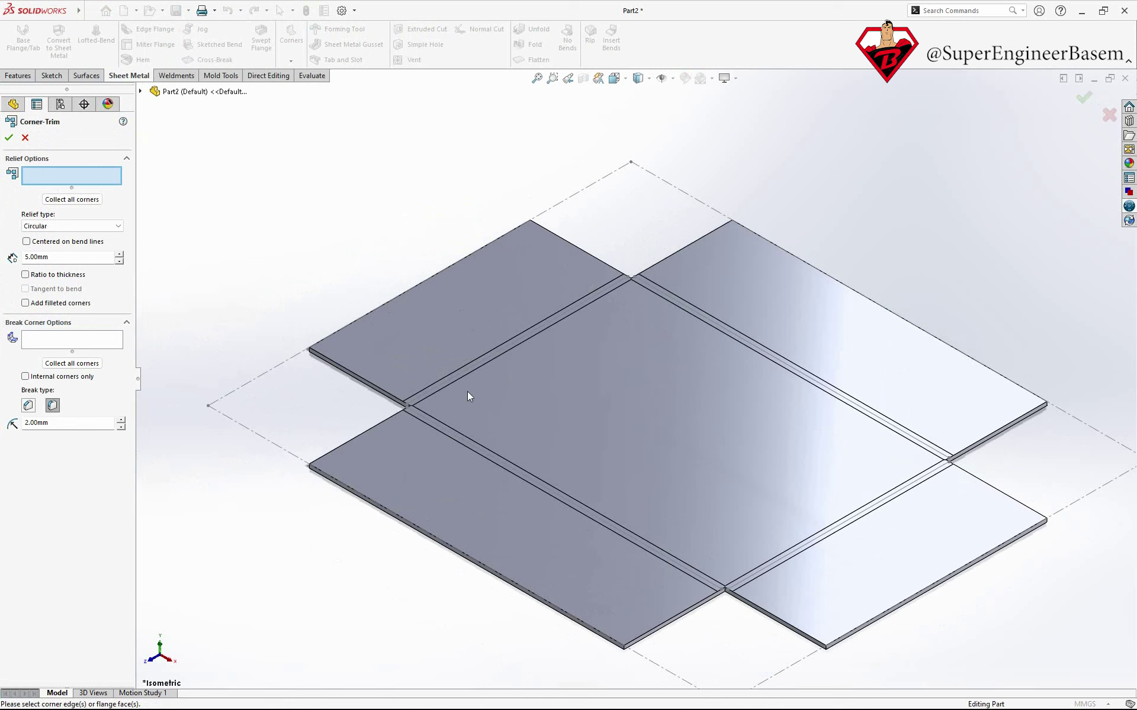
left_click(70, 177)
left_click(89, 200)
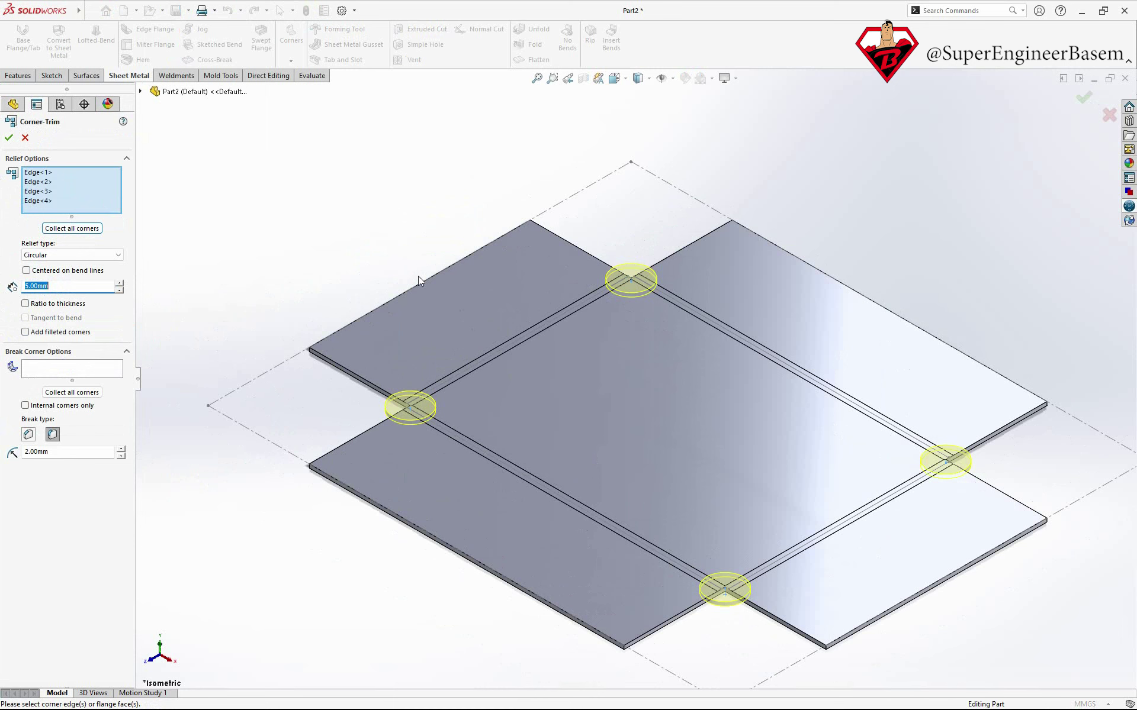
- Try Circular and then Square relief shapes, adjusting the relief size with the spinner
left_click(119, 255)
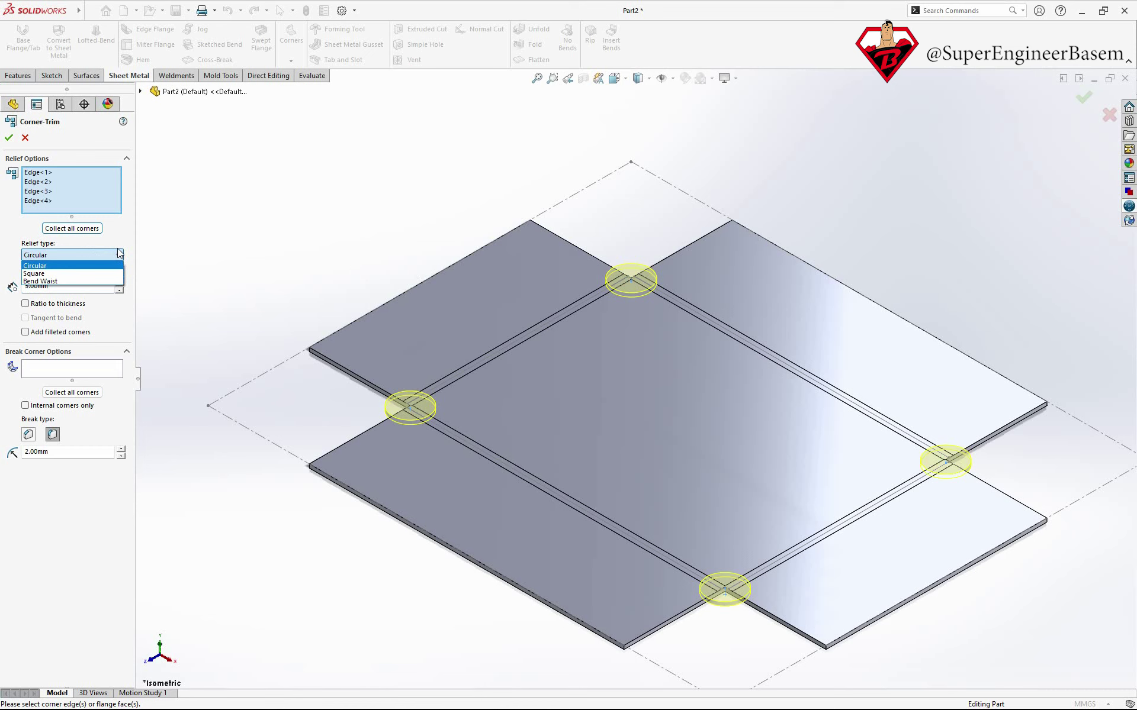
left_click(119, 265)
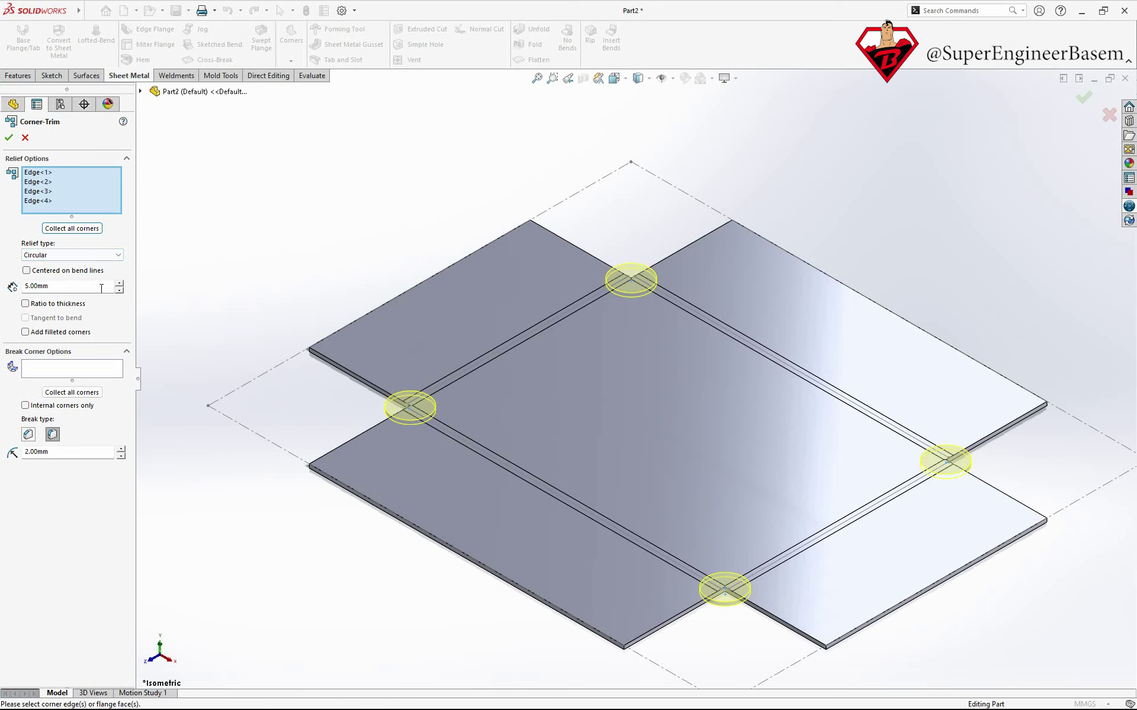
left_click(119, 291)
left_click(119, 255)
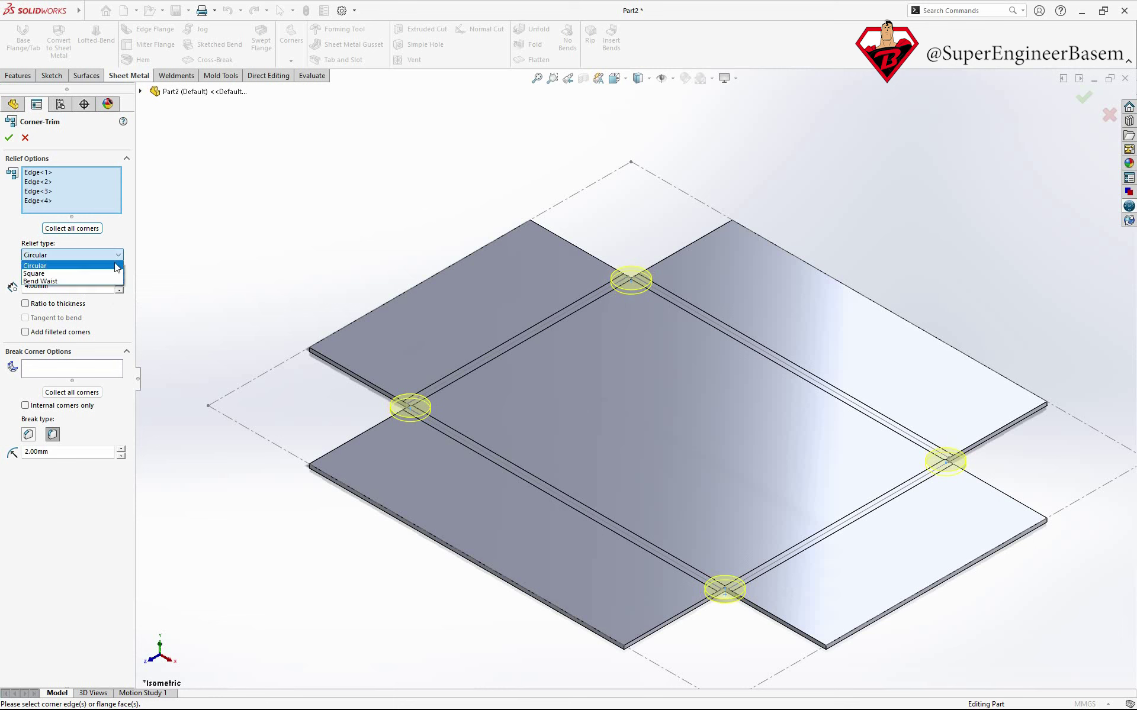
left_click(91, 273)
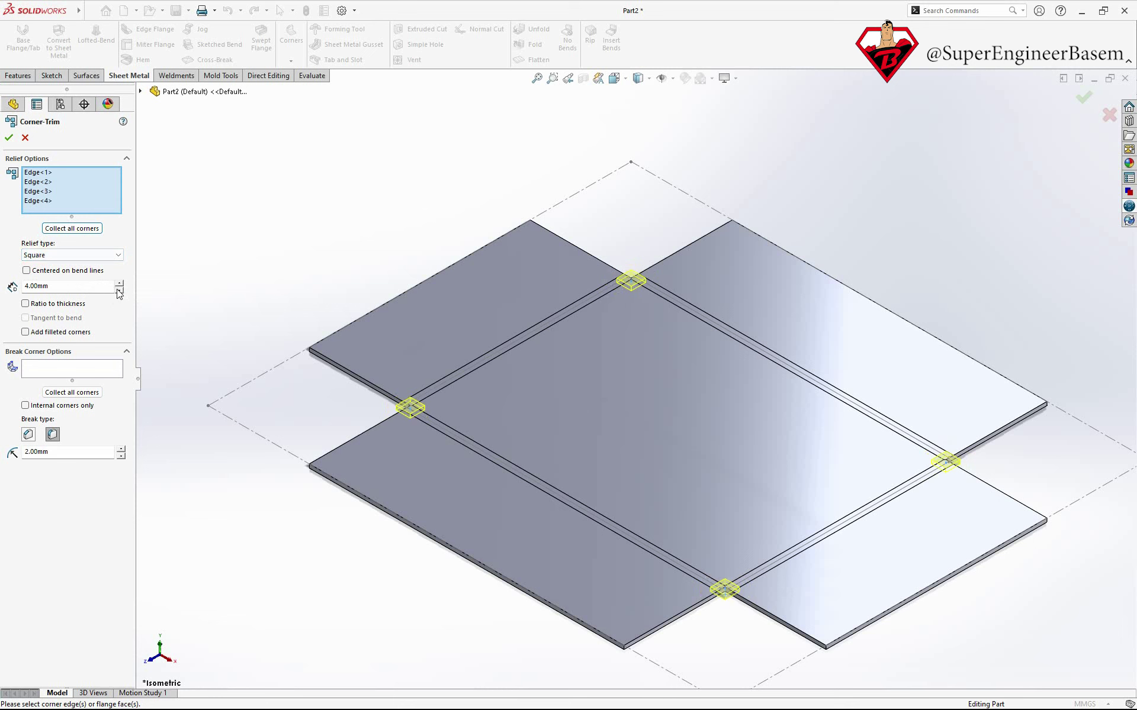
left_click(119, 283)
left_click(120, 290)
left_click(120, 290)
left_click(120, 290)
left_click(120, 290)
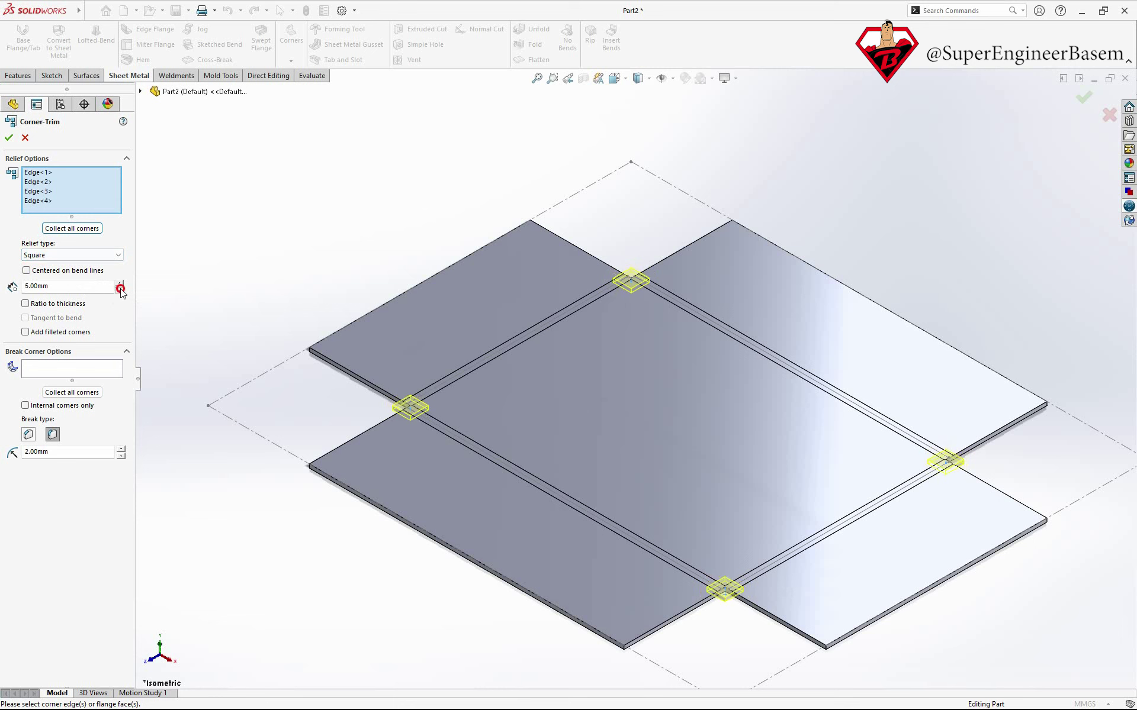
- Try a Bend Waist relief at 4.00mm, then return to a Circular relief
left_click(117, 255)
left_click(51, 281)
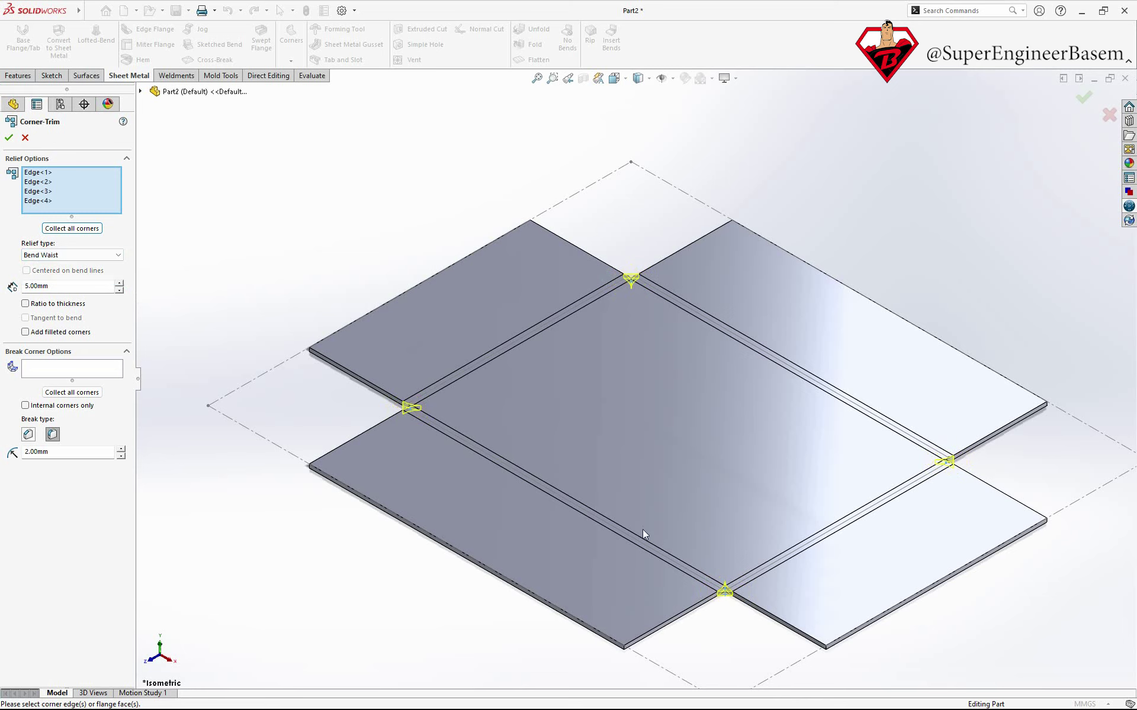
scroll(725, 587, "down", 1)
scroll(726, 587, "down", 2)
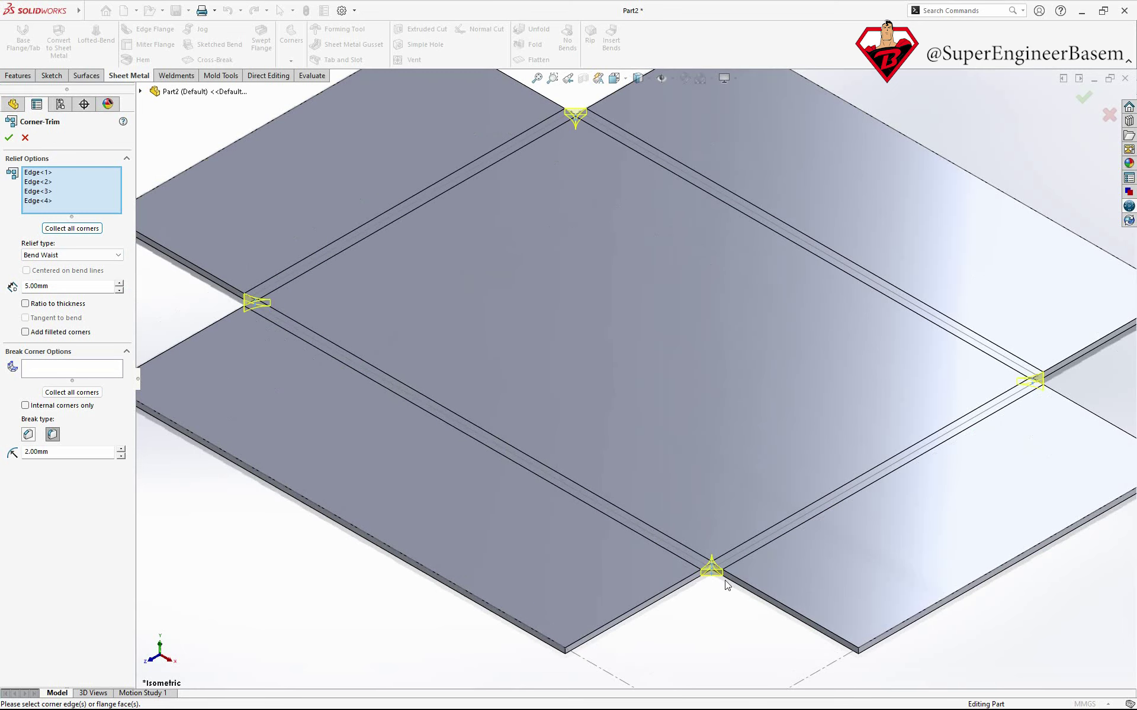
scroll(727, 586, "down", 1)
left_click(120, 290)
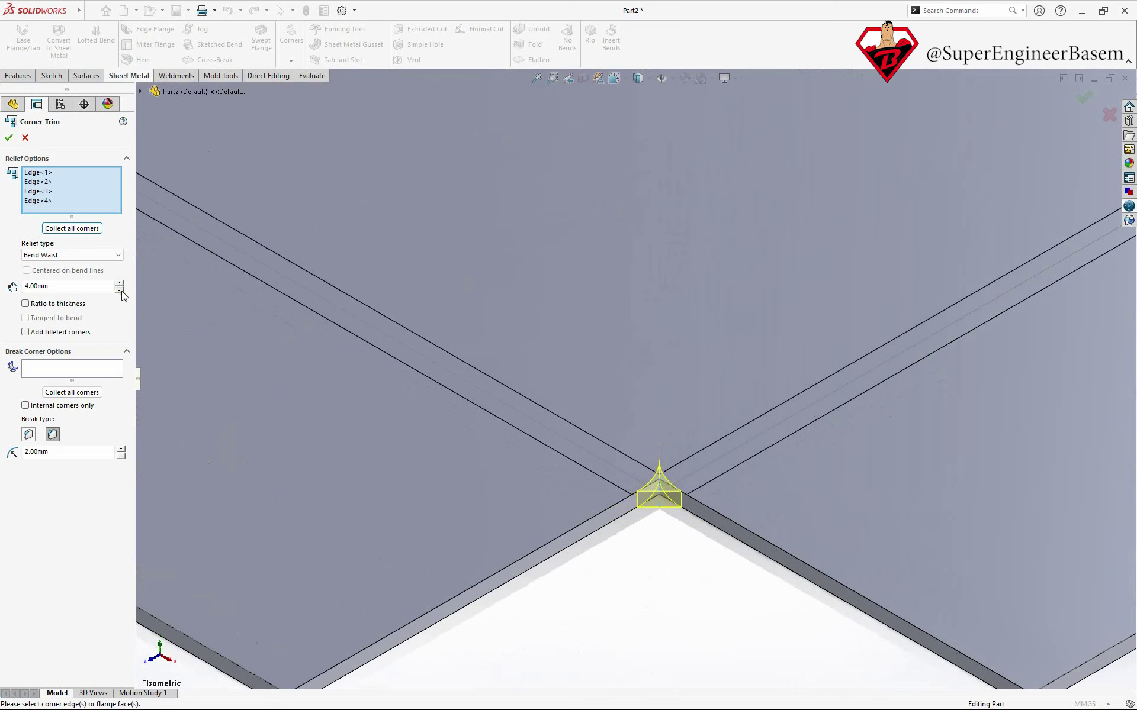
key("f")
scroll(624, 375, "down", 2)
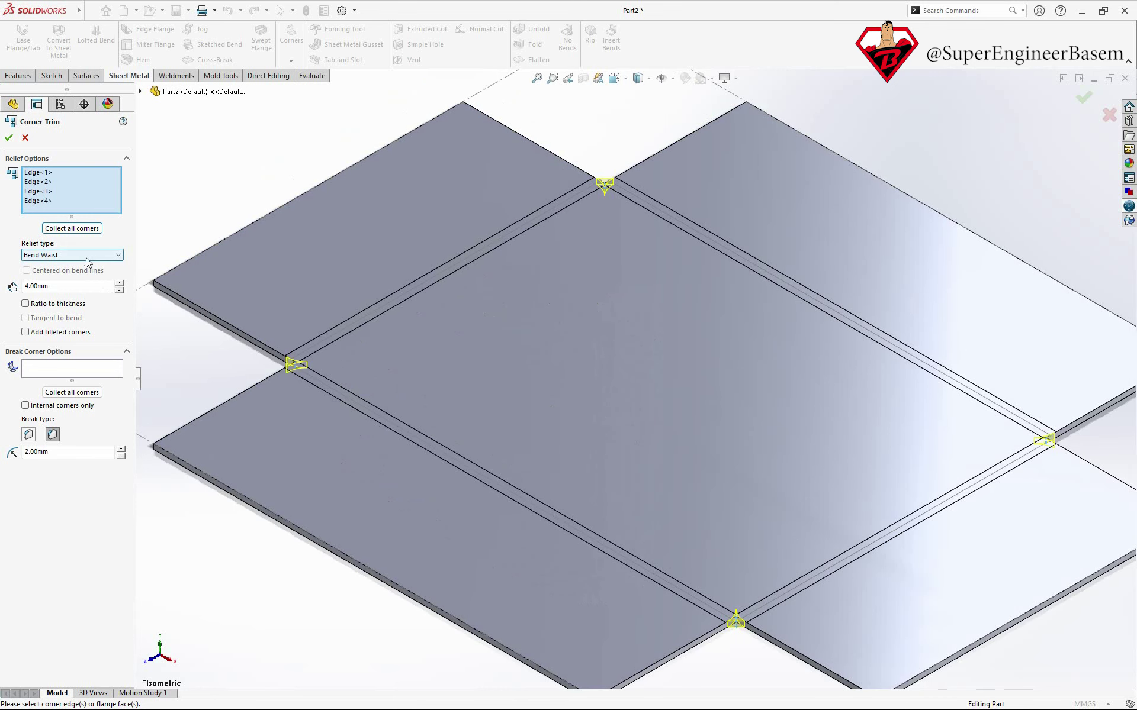
left_click(65, 255)
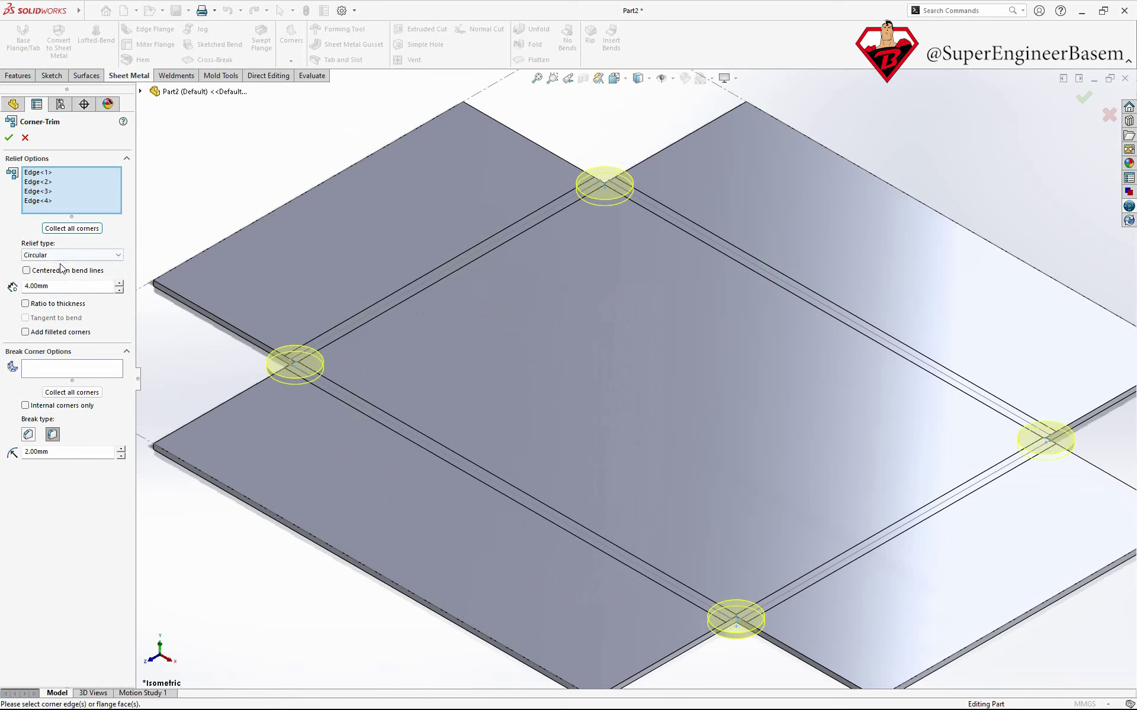
left_click(73, 256)
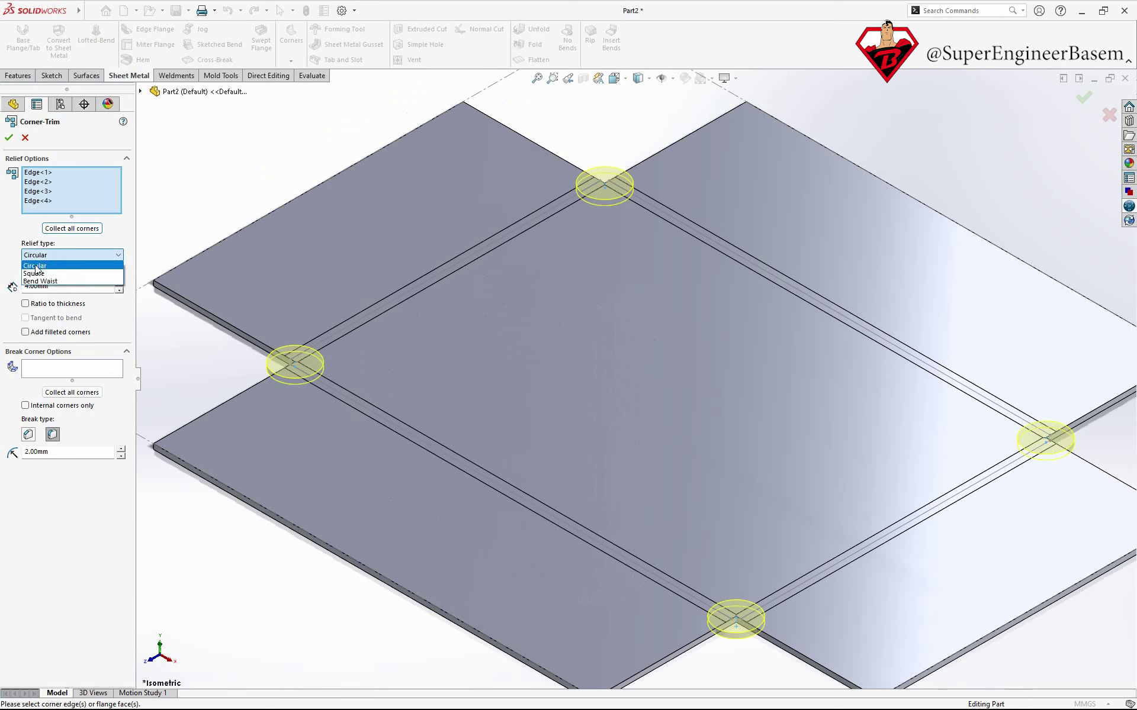
left_click(74, 258)
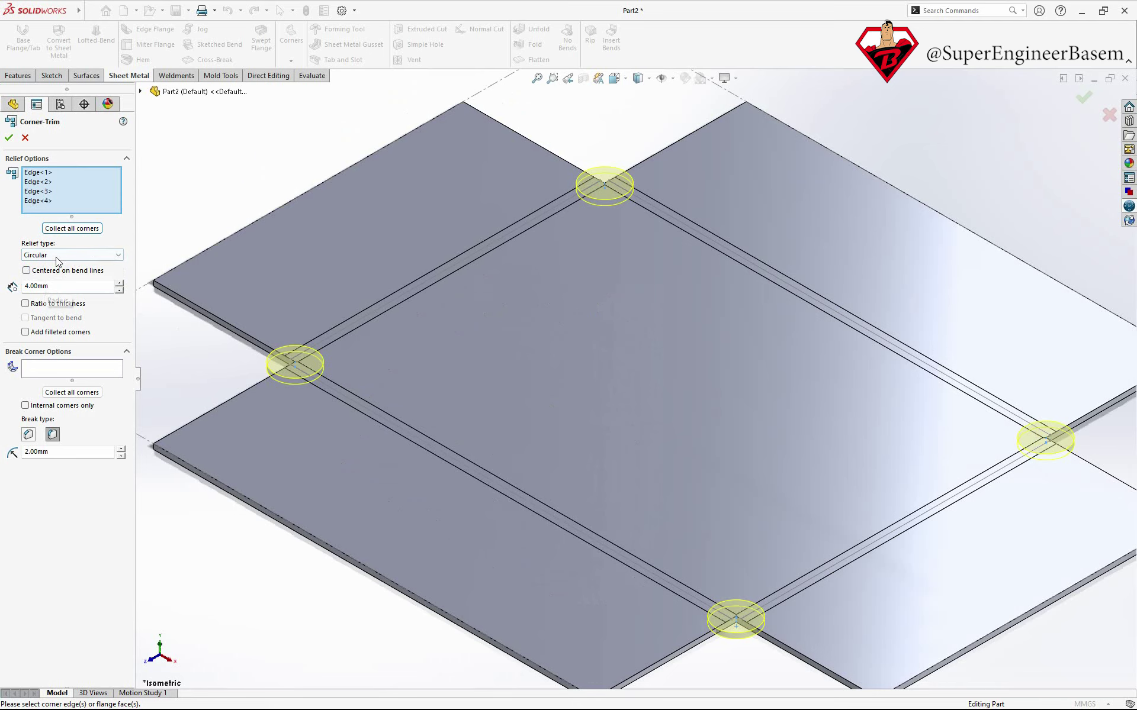
scroll(740, 604, "down", 5)
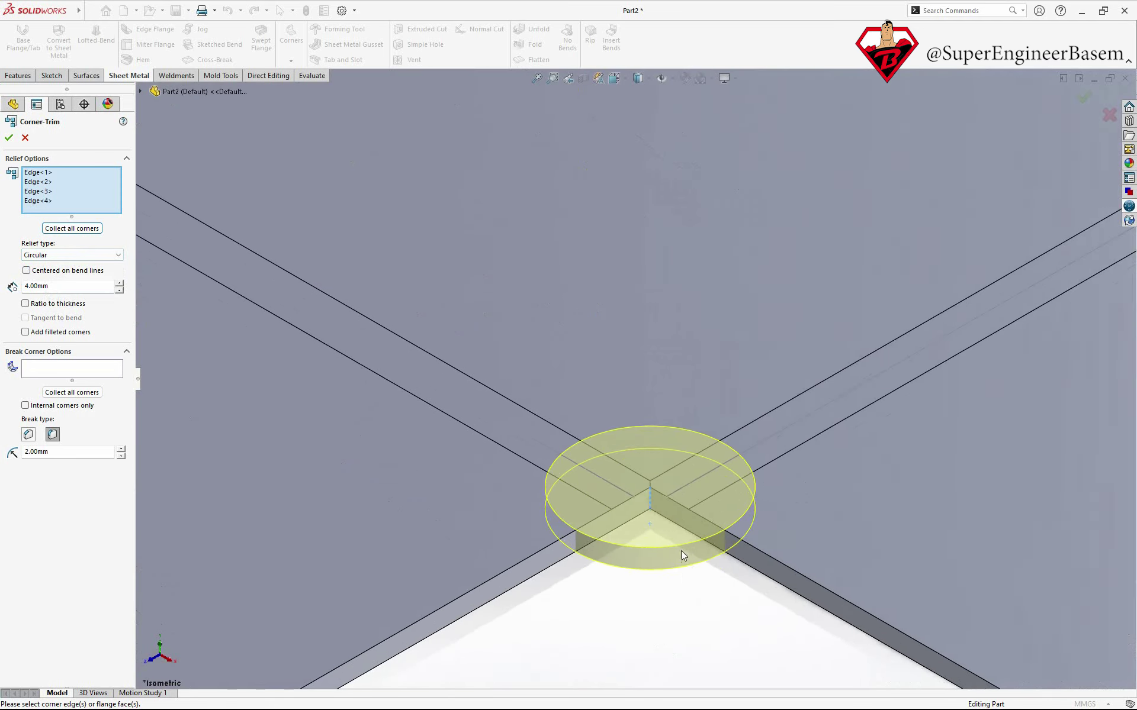
- From a top view, set a 4.00mm Square relief centred on the bend lines
mouse_move(680, 553)
middle_mouse_down()
mouse_move(680, 635)
mouse_move(758, 541)
mouse_move(751, 548)
middle_mouse_up()
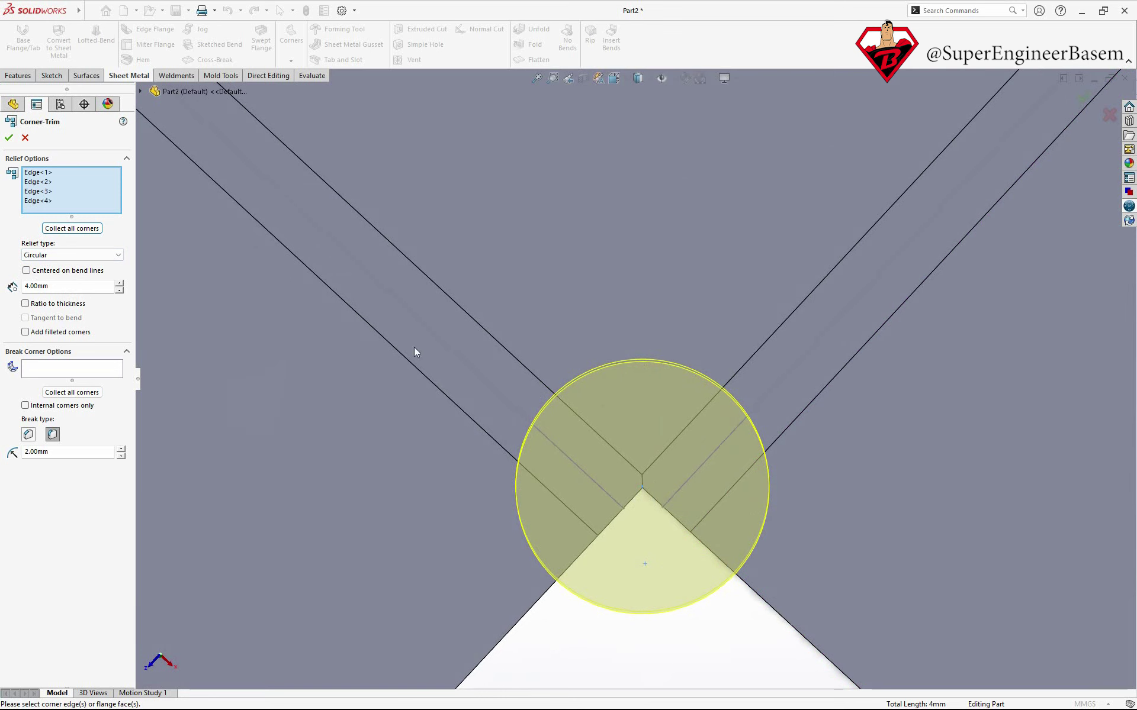
left_click(71, 254)
left_click(71, 276)
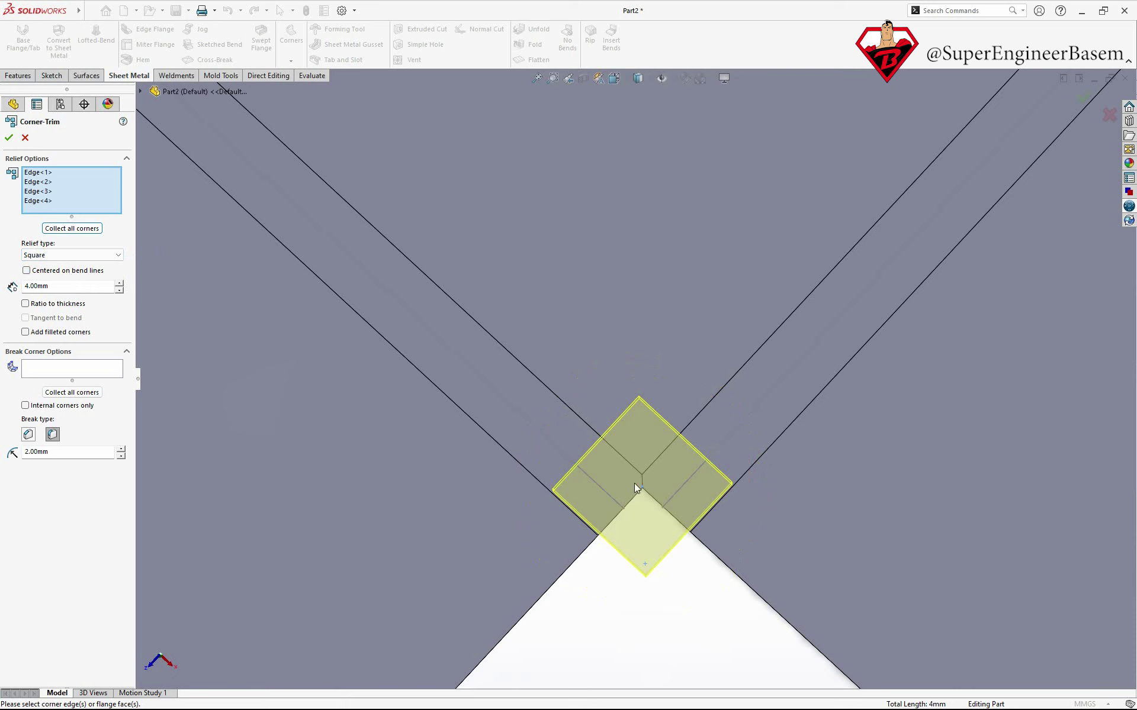
left_click(26, 271)
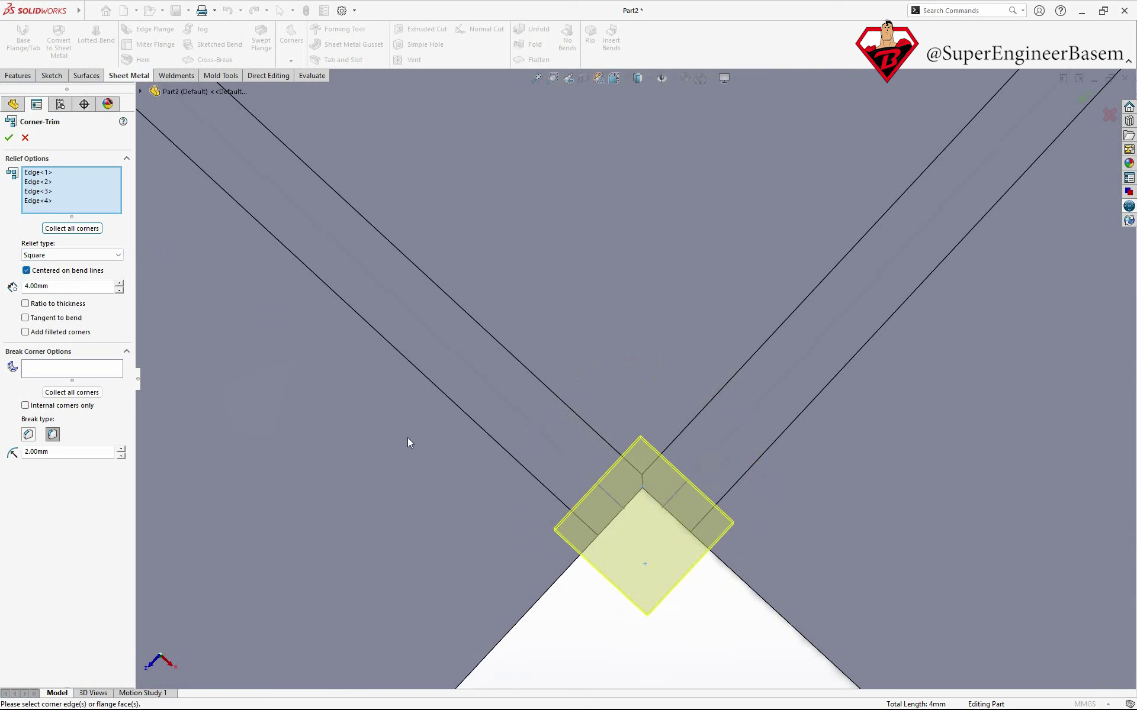
scroll(648, 527, "down", 1)
scroll(649, 526, "down", 2)
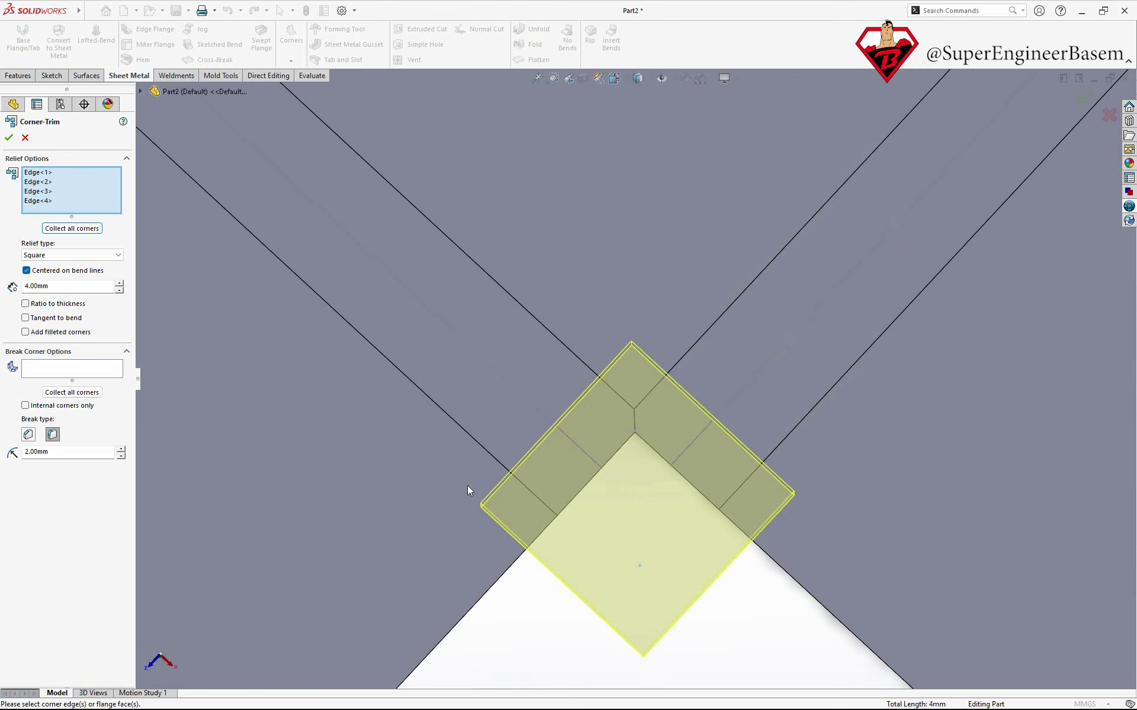
- Switch the relief back to Circular and select a corner edge on the flat pattern
left_click(113, 258)
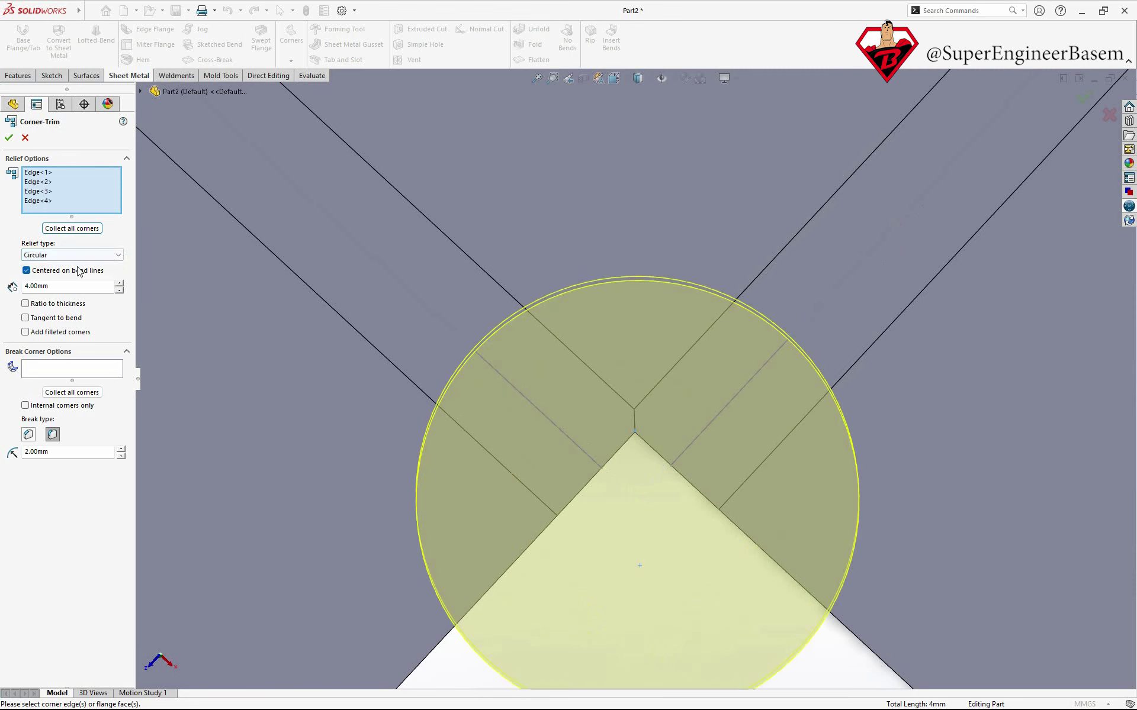
scroll(647, 367, "up", 3)
scroll(624, 392, "down", 1)
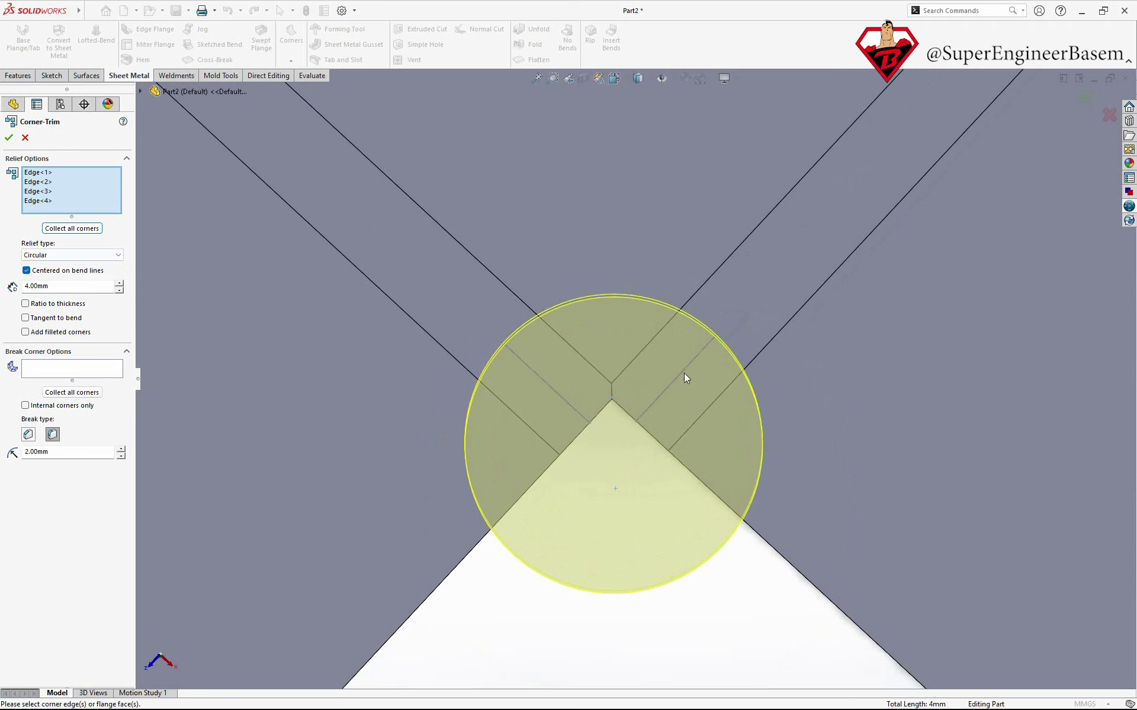
left_click(616, 429)
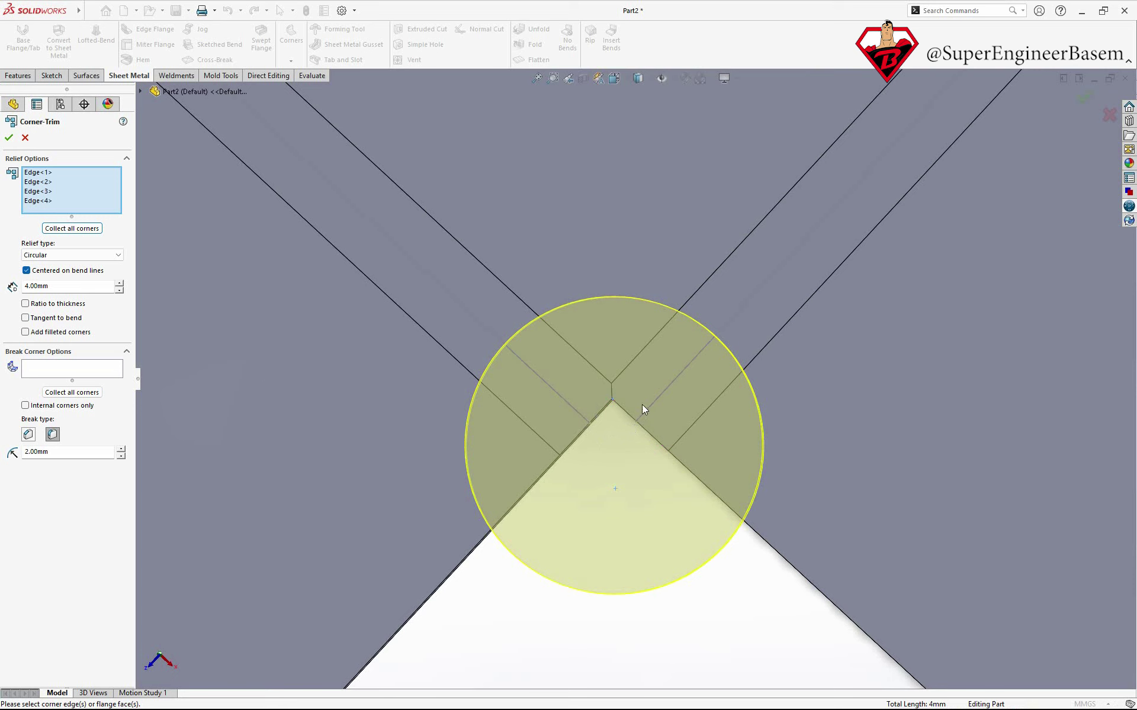
- Cycle through Square and Bend Waist, then keep the 4.00mm Circular relief
left_click(68, 259)
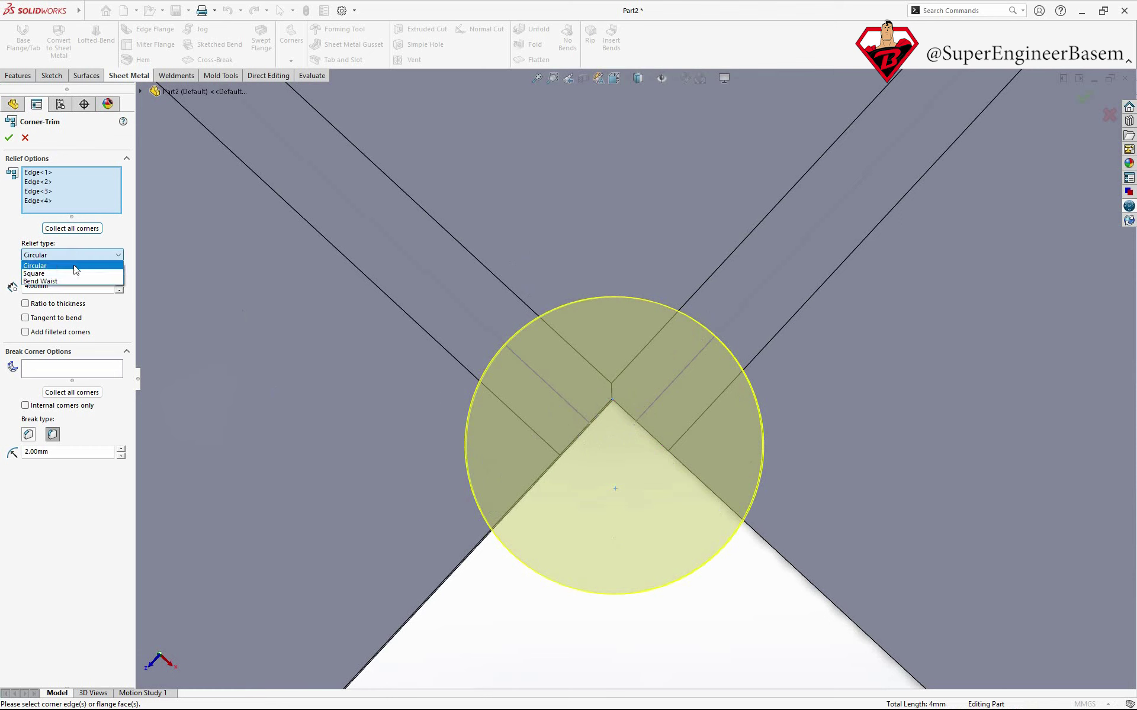
left_click(72, 259)
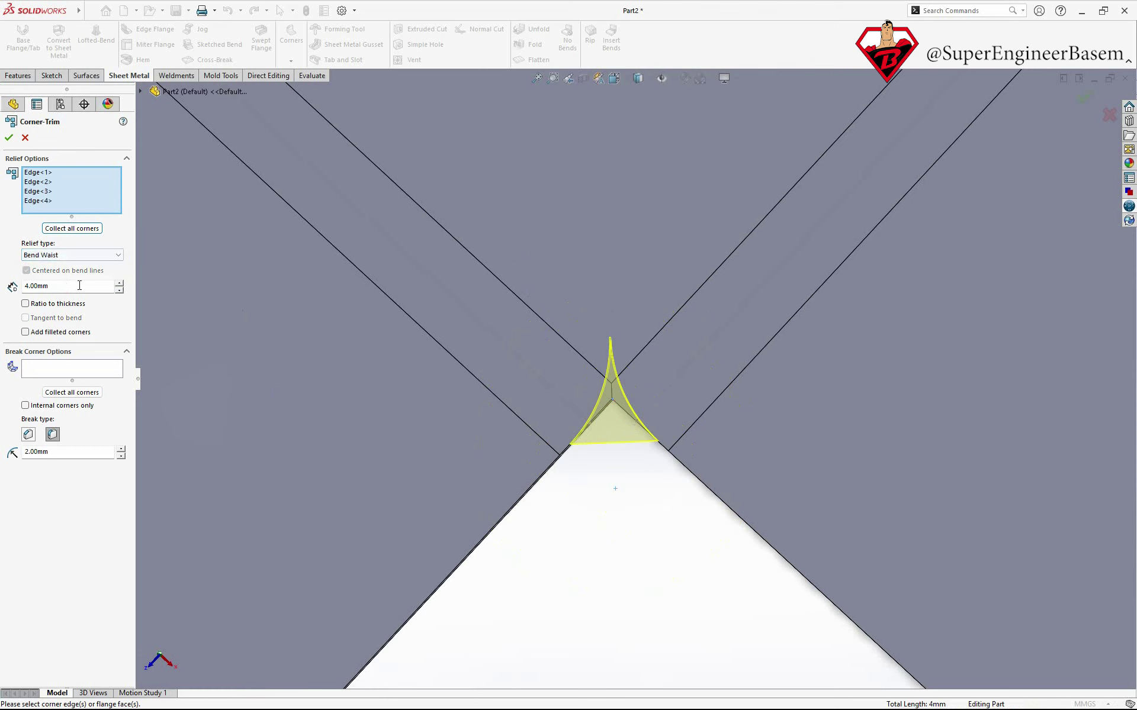
left_click(69, 255)
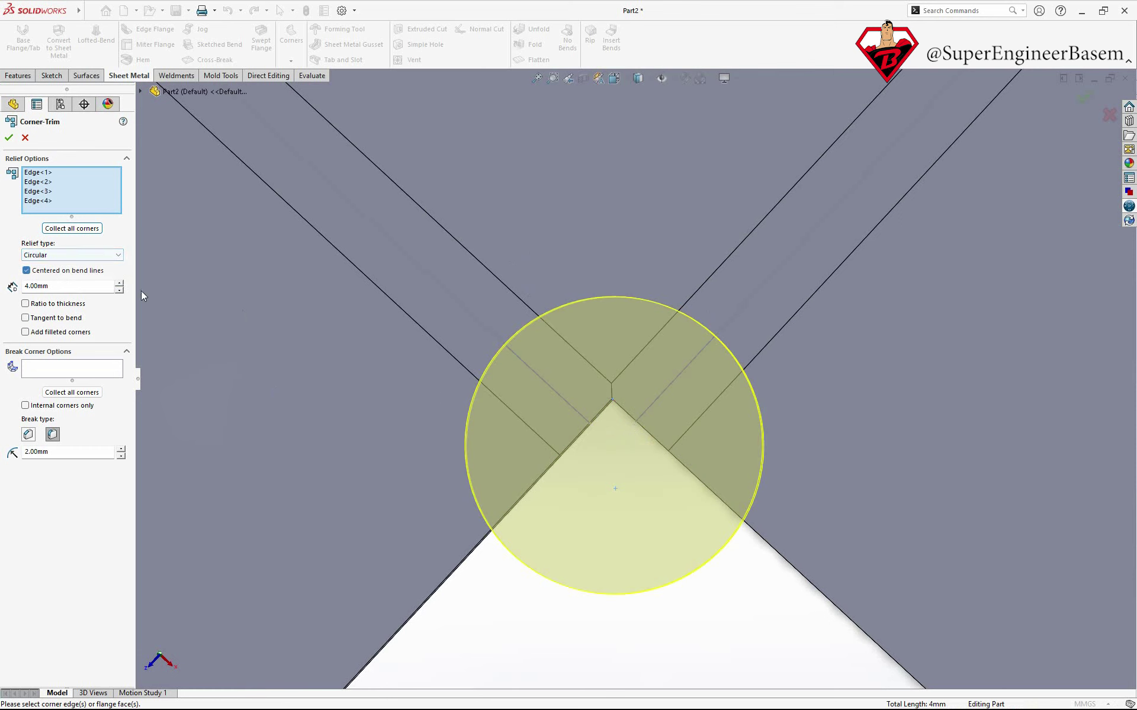
left_click(81, 257)
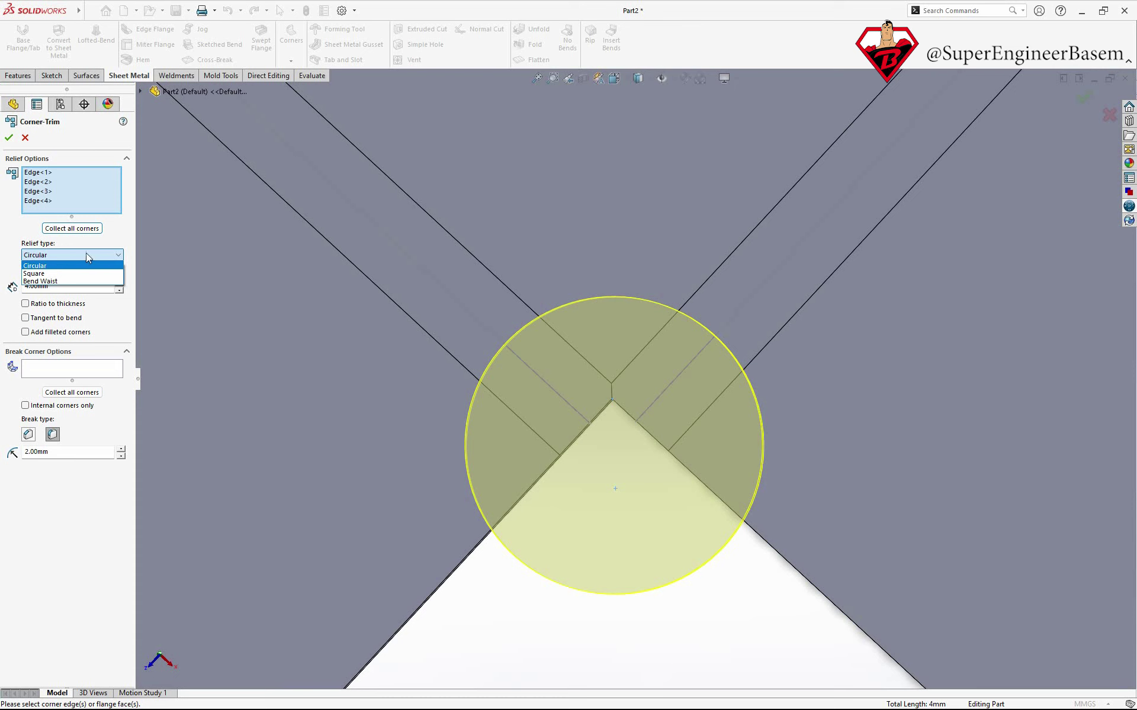
left_click(70, 264)
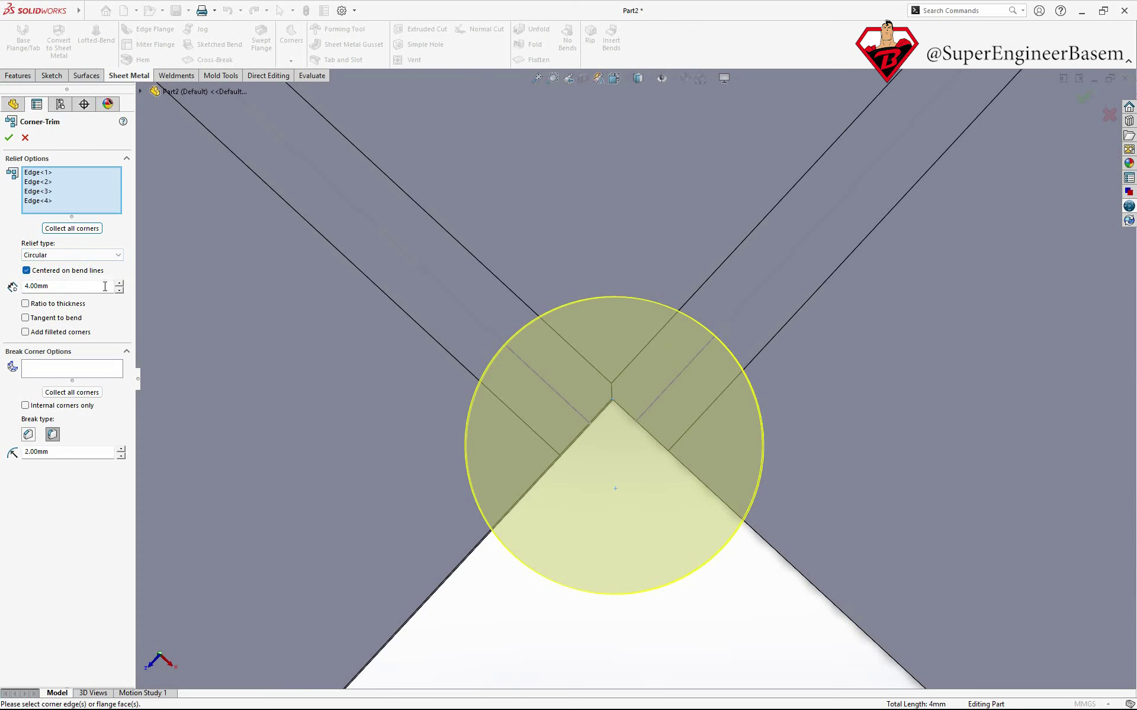
middle_click_drag(567, 370, 563, 385)
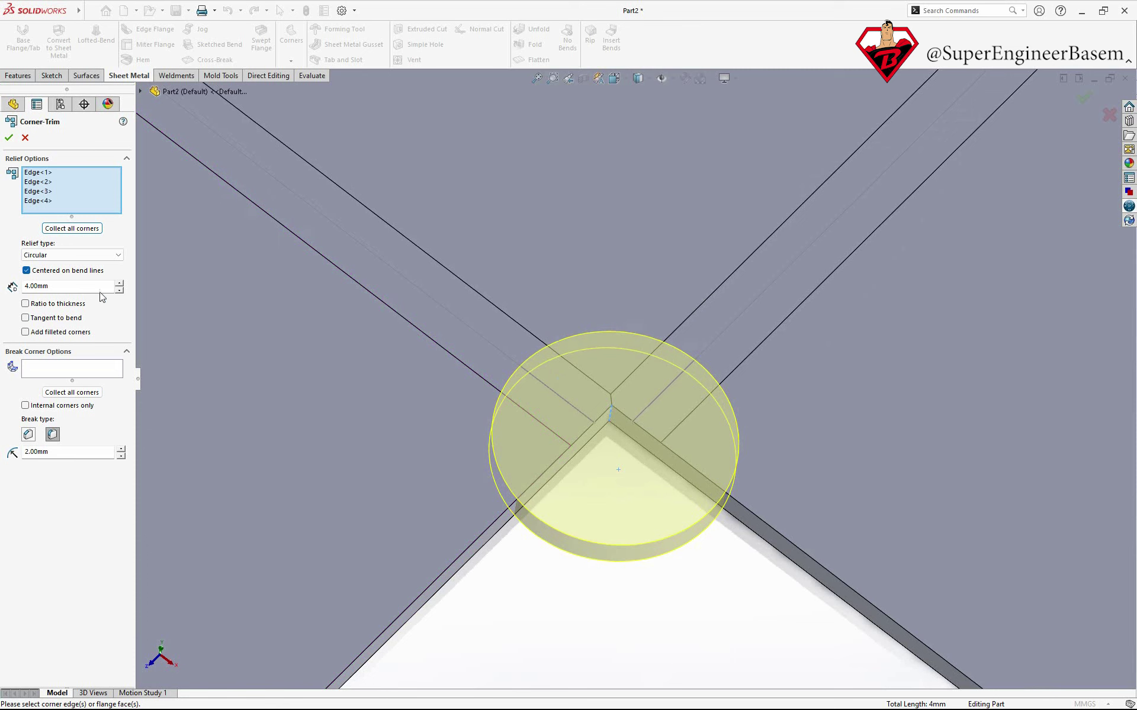
left_click(26, 304)
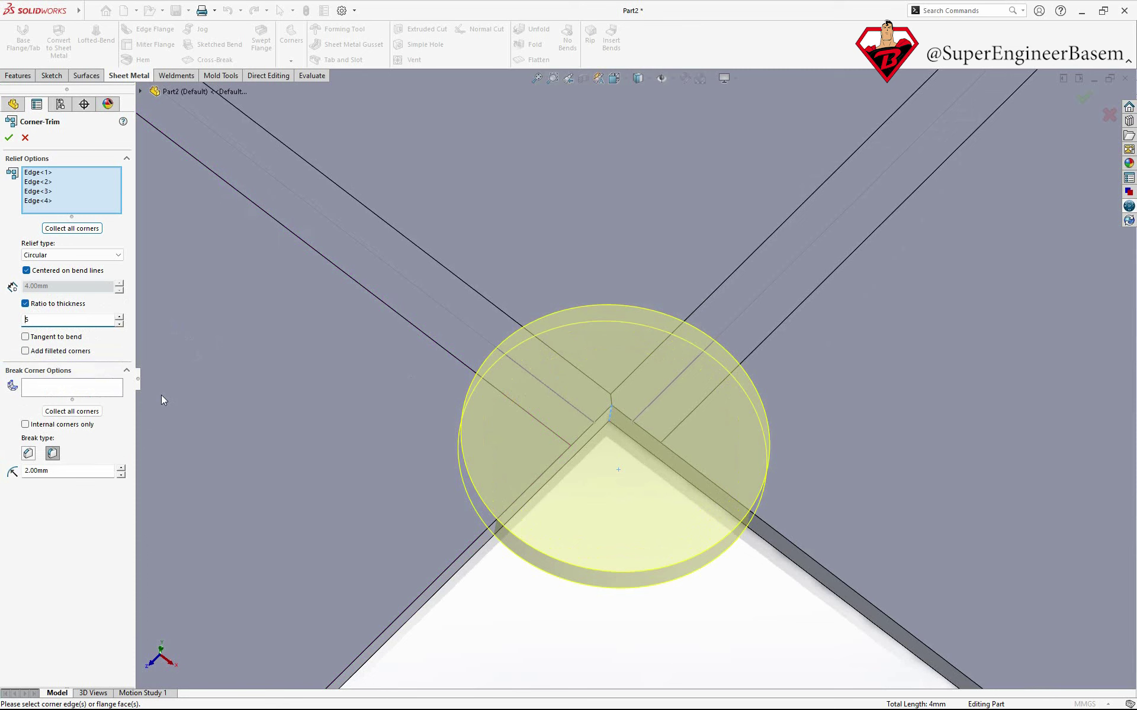
left_click(121, 317)
left_click(121, 317)
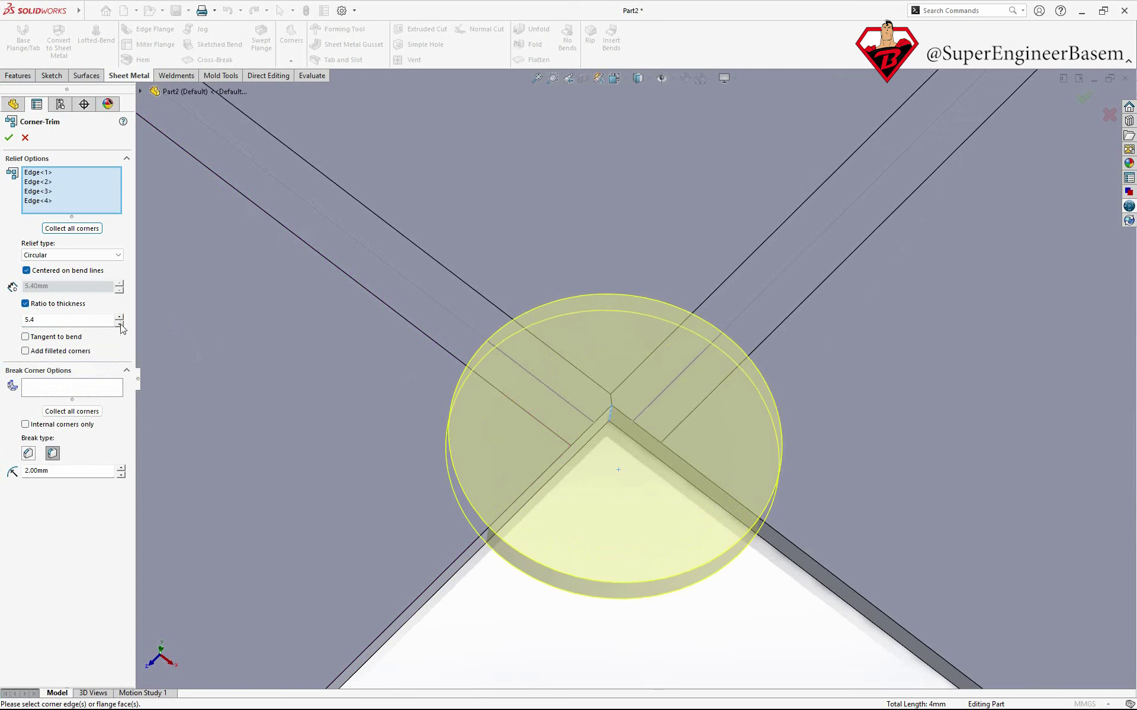
left_click(121, 322)
left_click(121, 323)
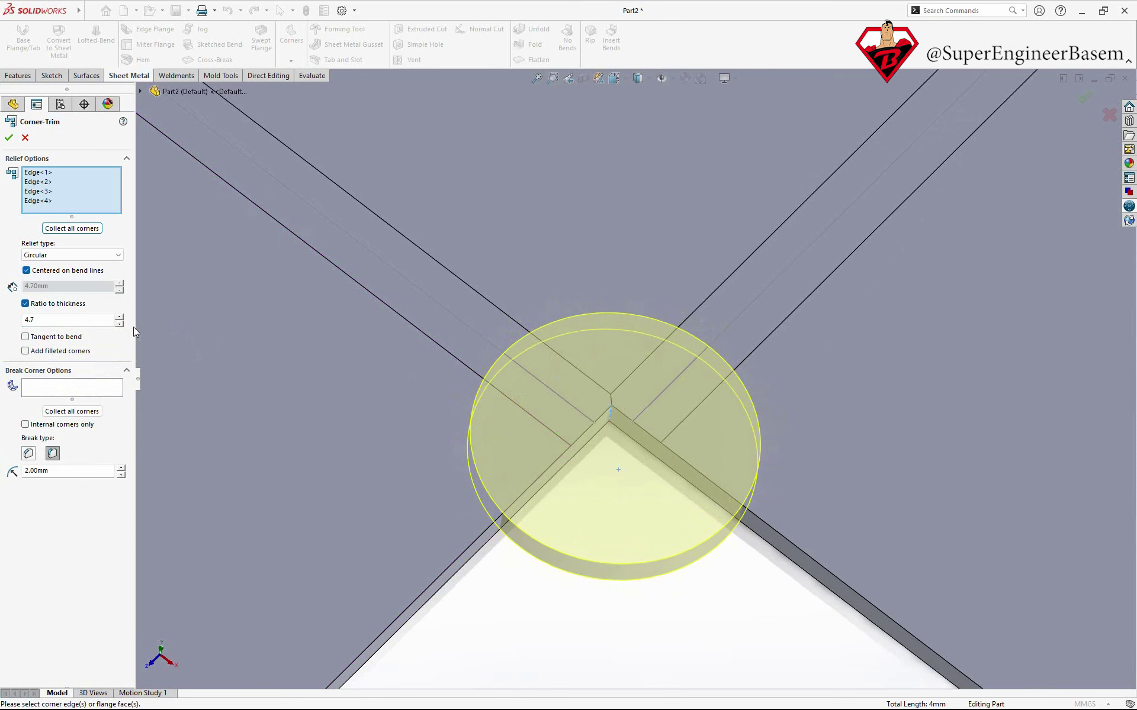
left_click(26, 304)
left_click(121, 291)
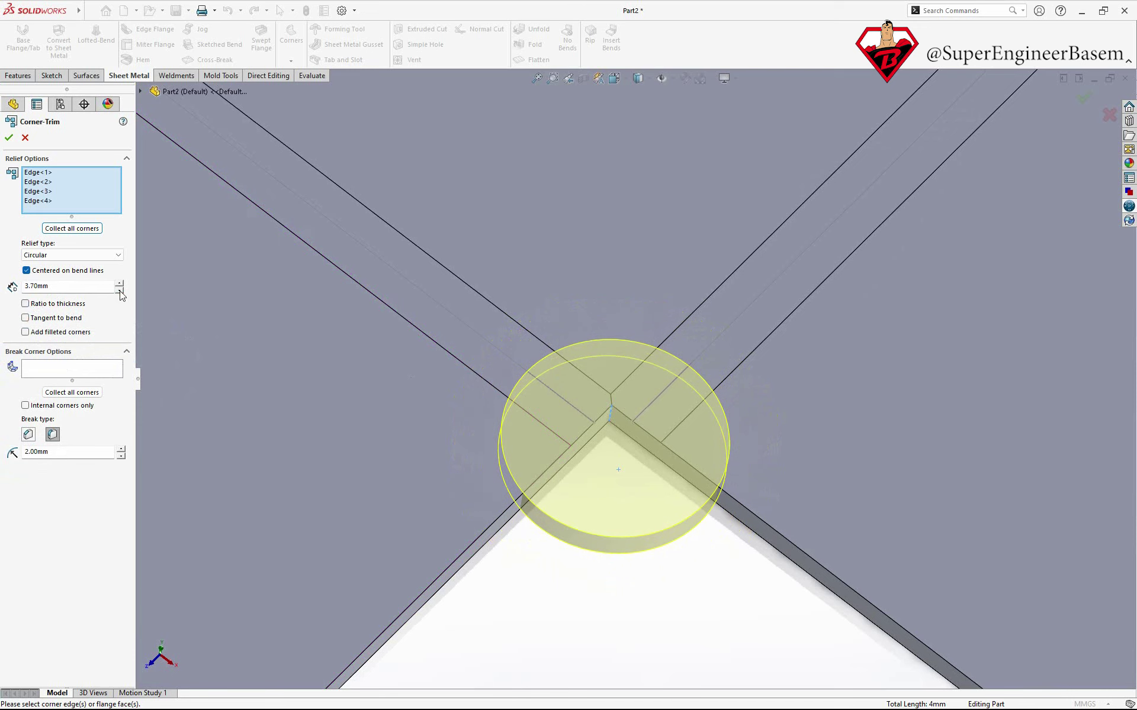
type("4")
key("Return")
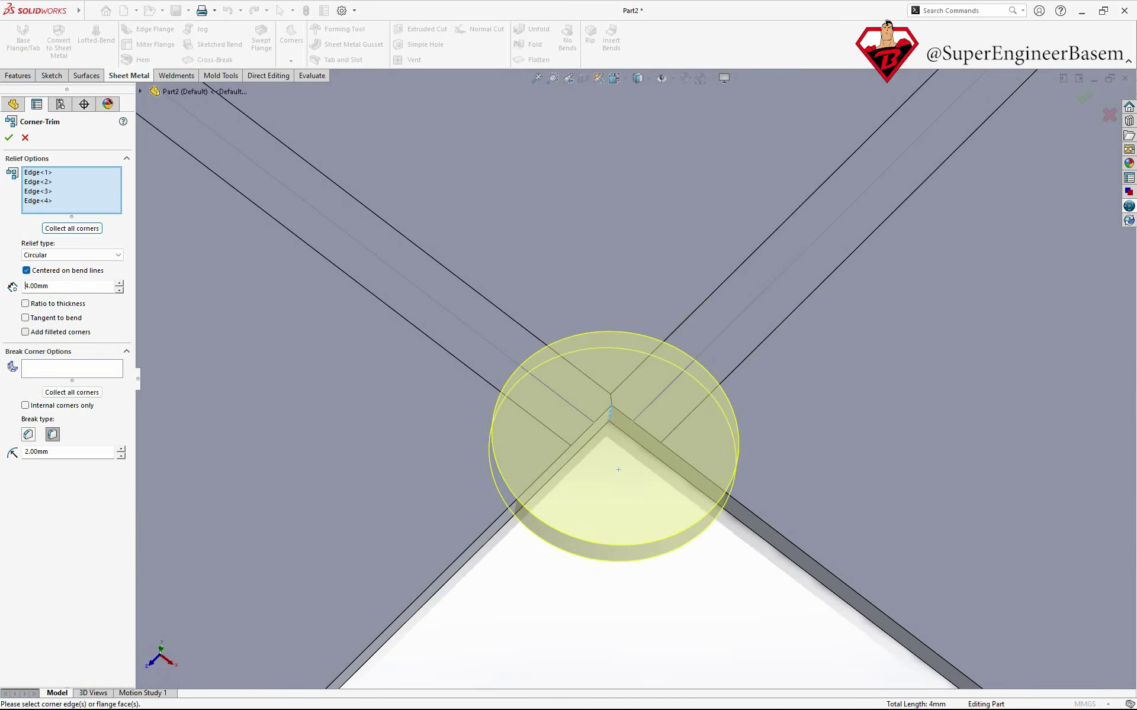
mouse_move(651, 392)
middle_mouse_down()
mouse_move(602, 462)
mouse_move(592, 401)
mouse_move(705, 385)
mouse_move(637, 370)
mouse_move(601, 406)
middle_mouse_up()
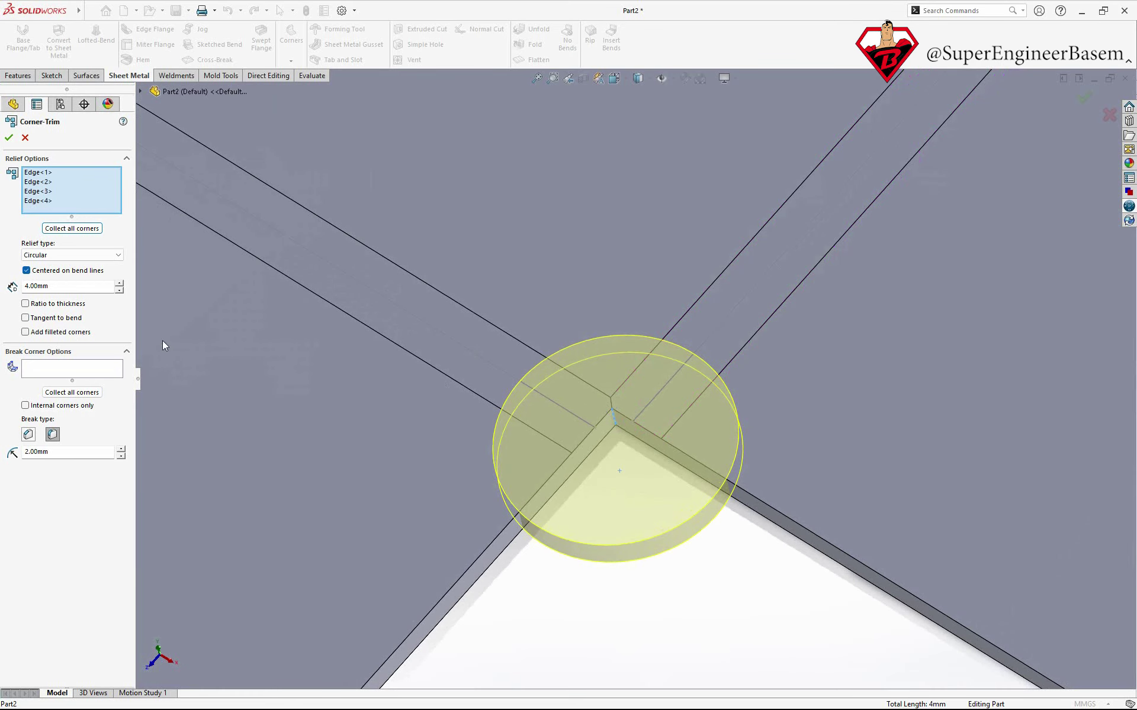
- Switch to Square relief, toggle Tangent to bend off, and add 0.10mm filleted corners
left_click(114, 257)
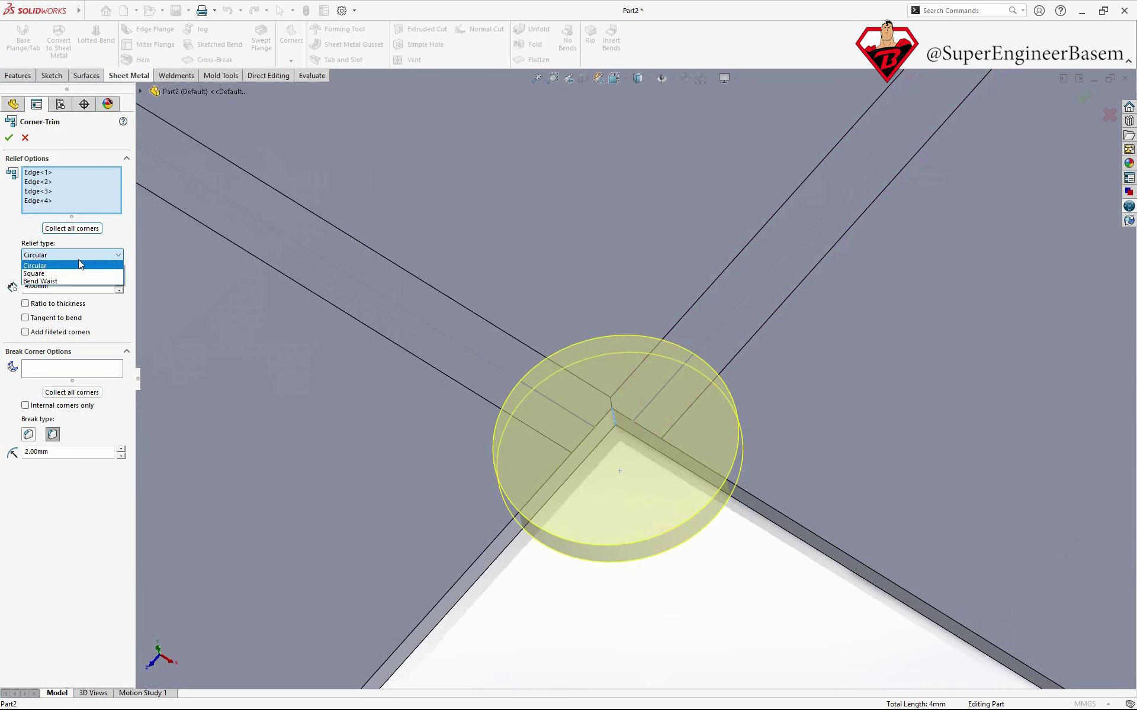
left_click(57, 270)
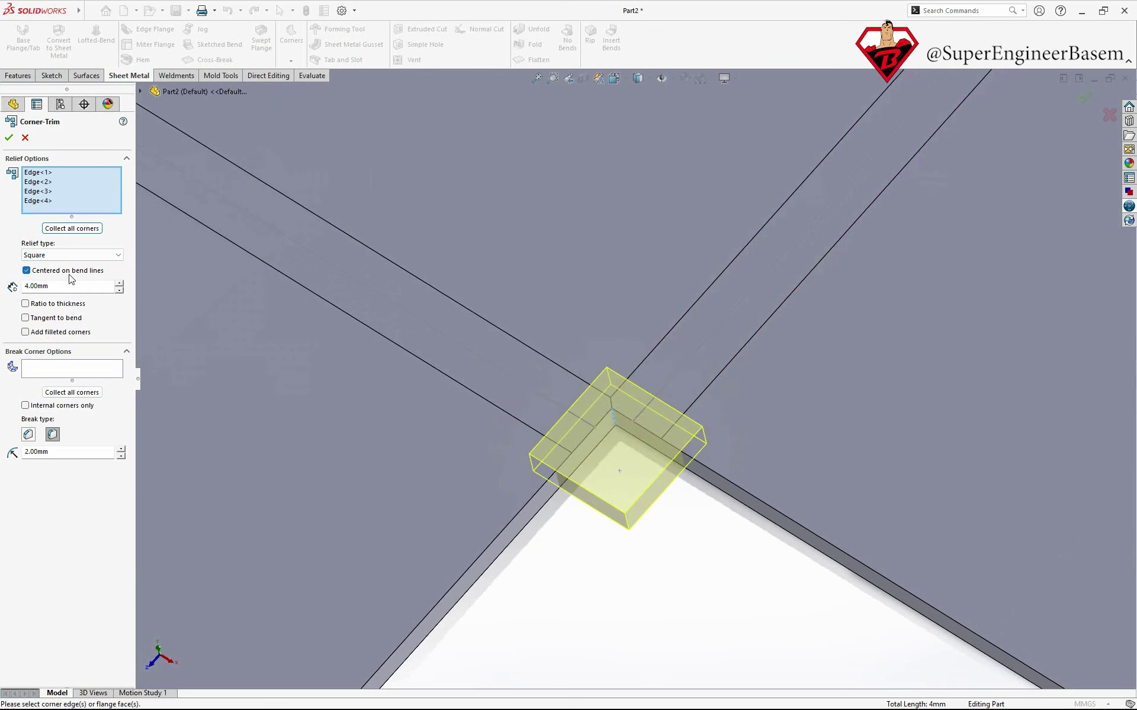
left_click(26, 318)
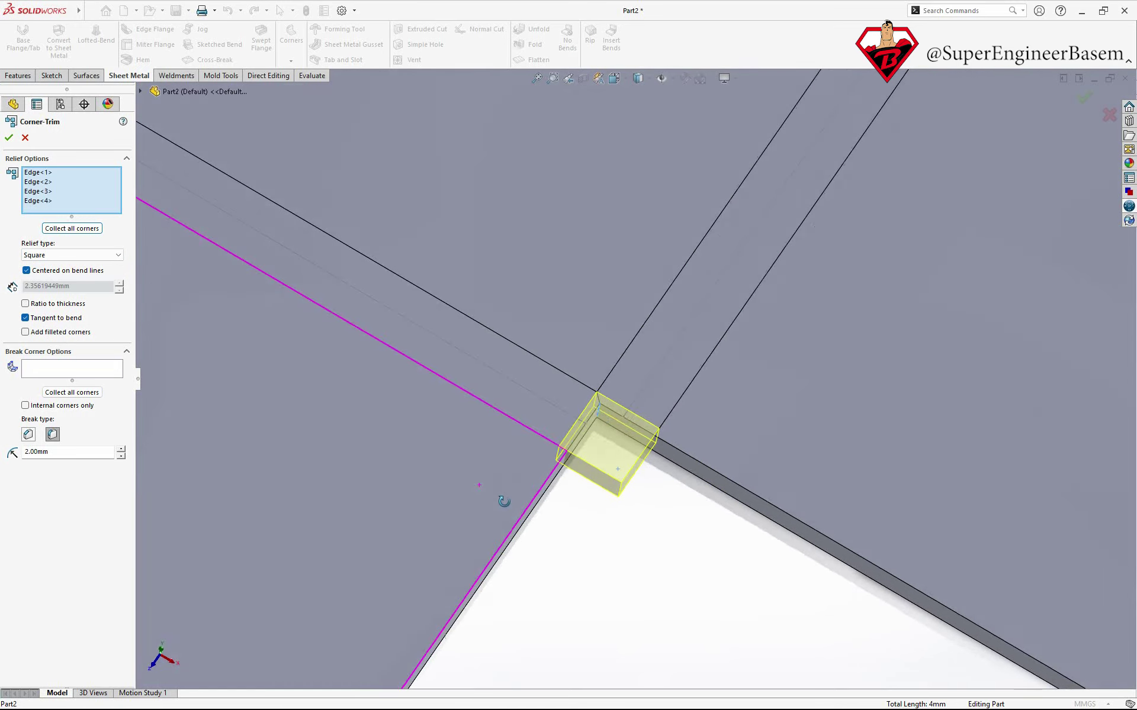
middle_click_drag(503, 500, 496, 521)
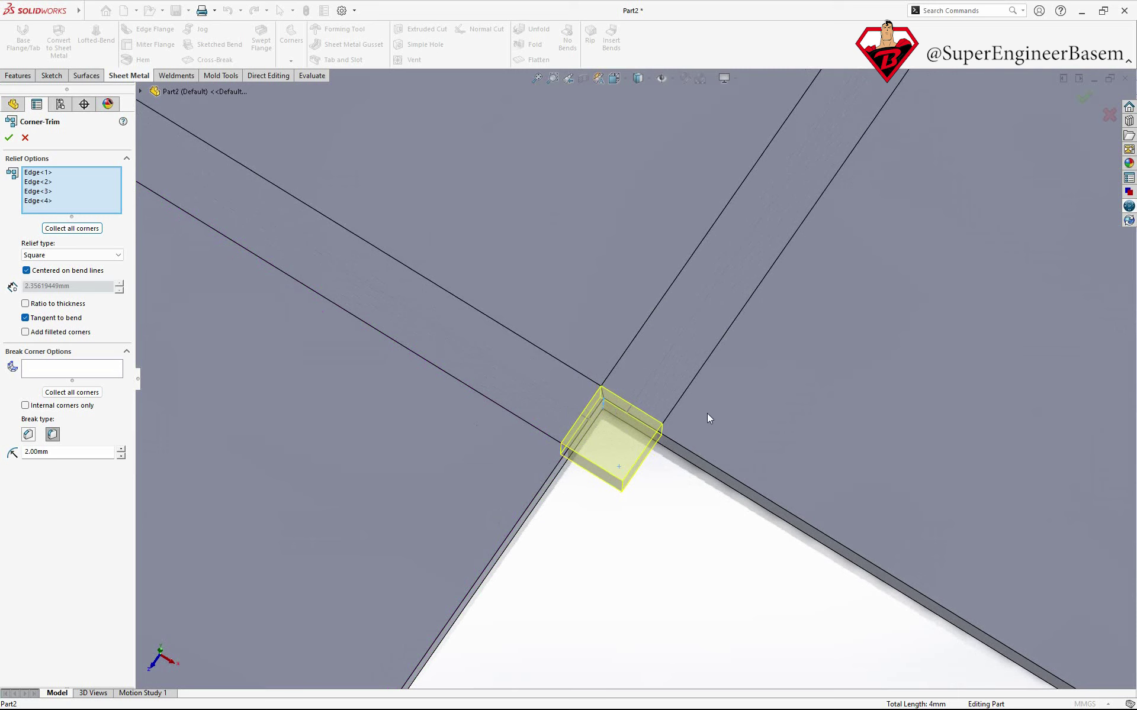
left_click(25, 318)
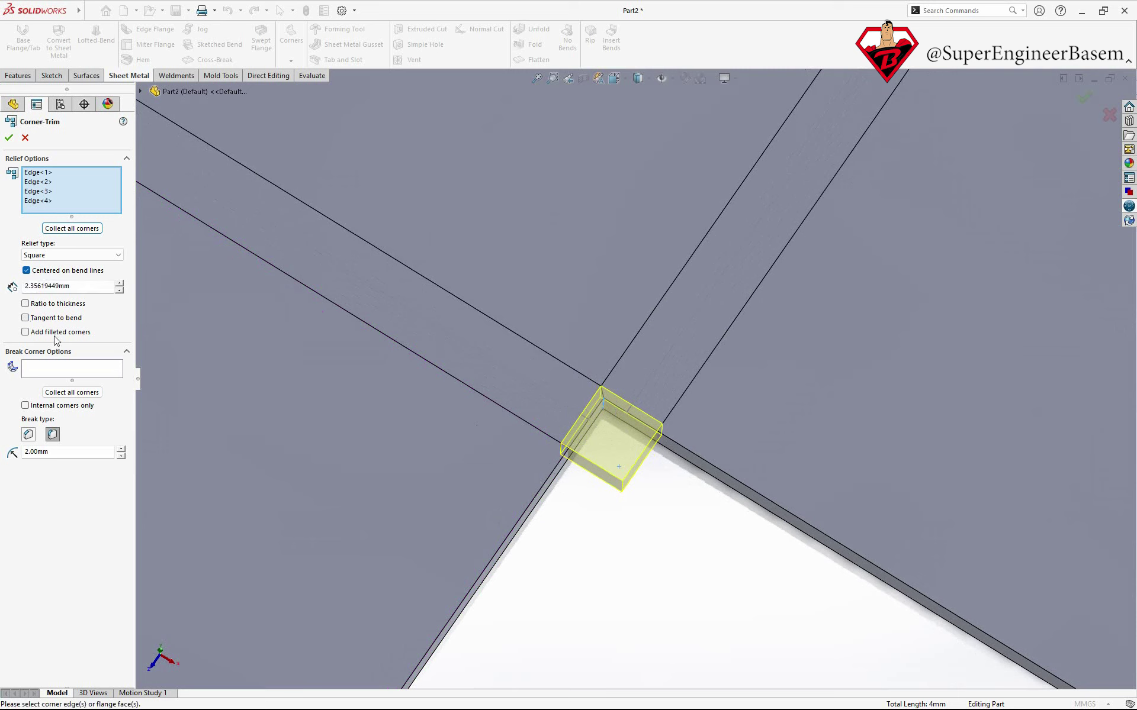
left_click(25, 332)
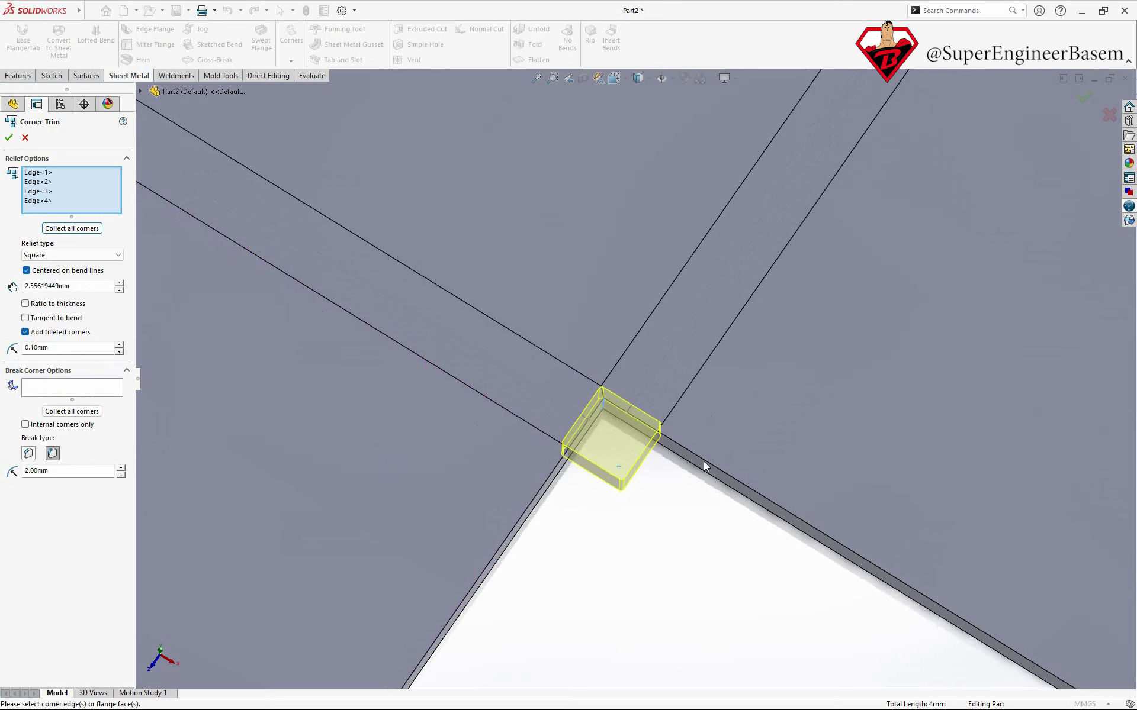
- Zoom out and orbit to inspect the square reliefs, then activate the Break Corner selection box
scroll(654, 465, "down", 2)
scroll(644, 474, "down", 5)
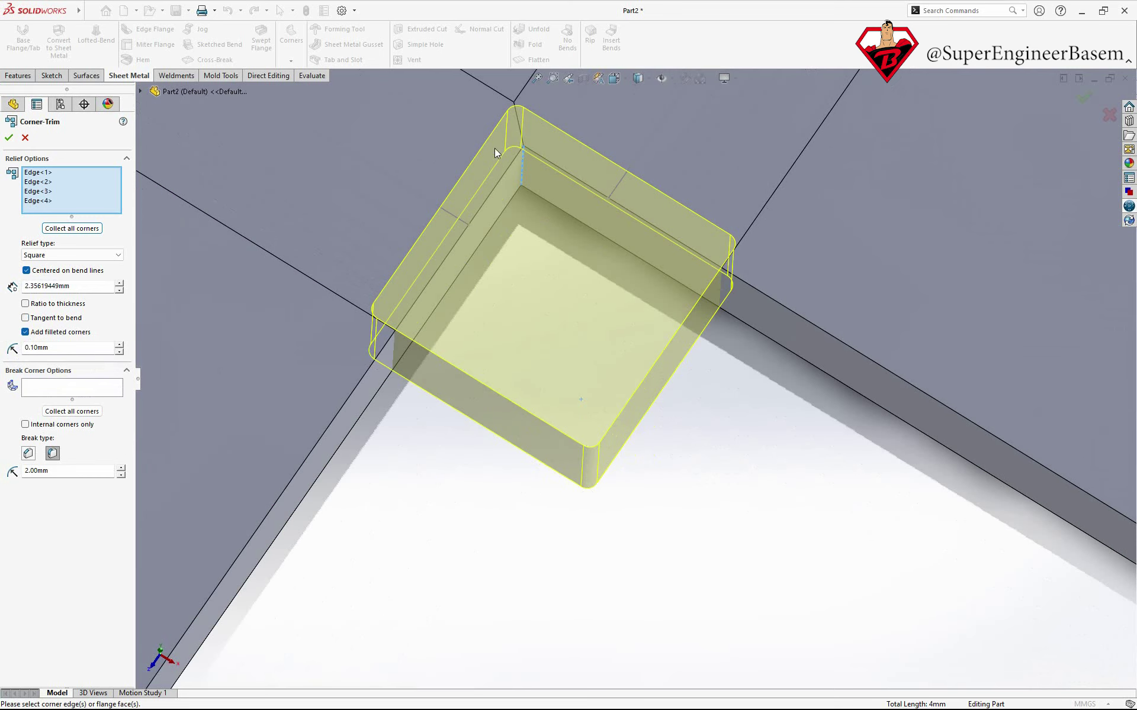
middle_click_drag(473, 460, 465, 427)
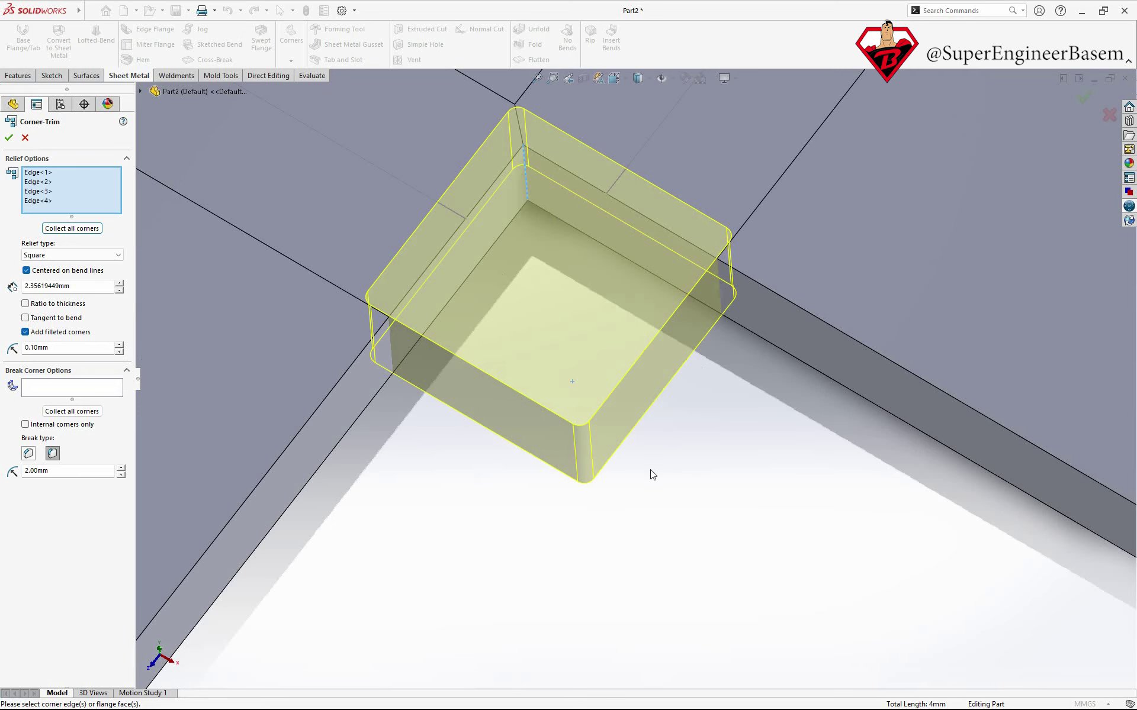
scroll(632, 356, "down", 1)
scroll(645, 228, "down", 2)
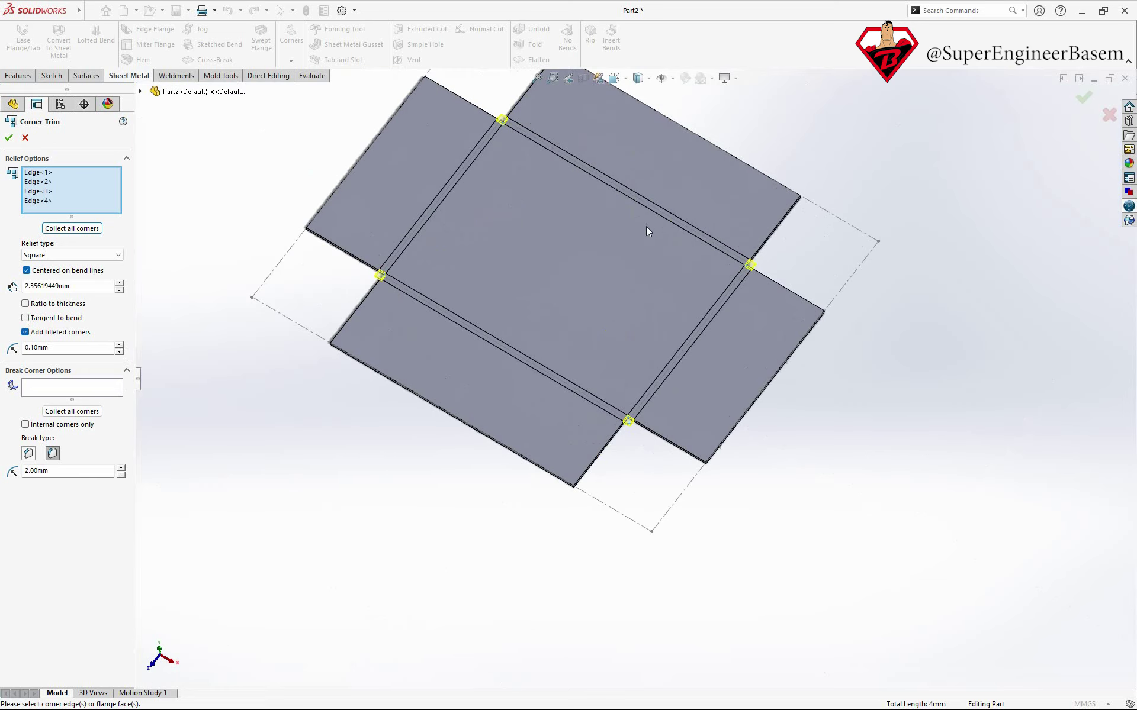
scroll(652, 296, "up", 1)
scroll(651, 296, "down", 1)
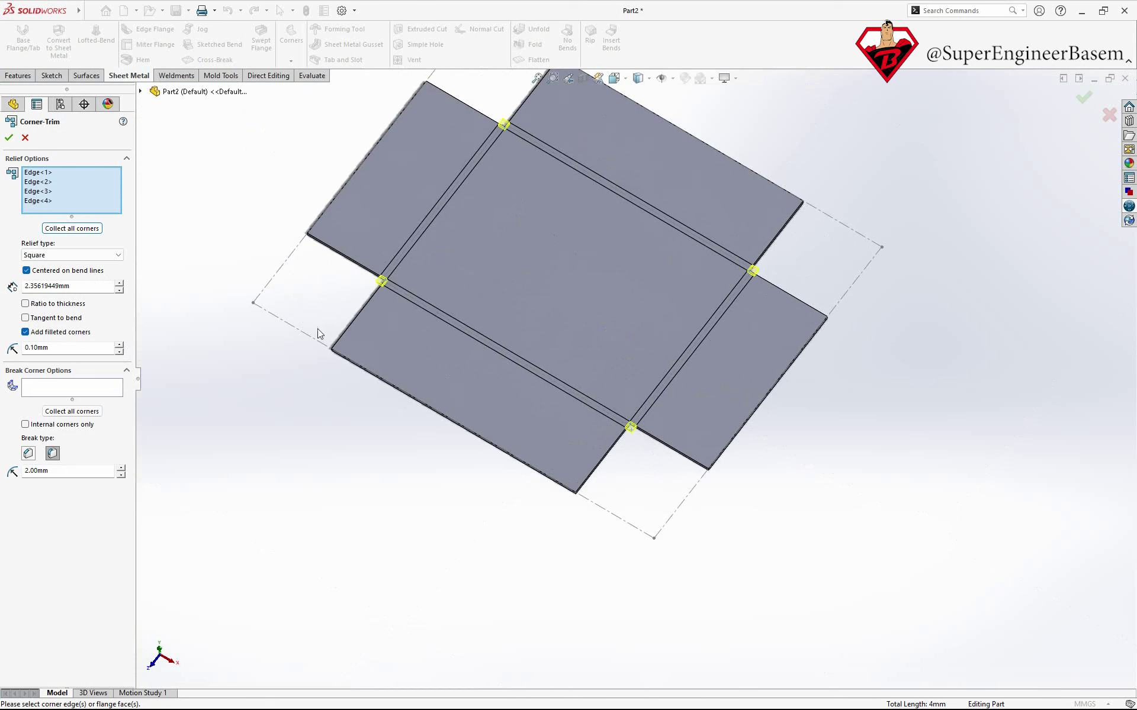
left_click(93, 393)
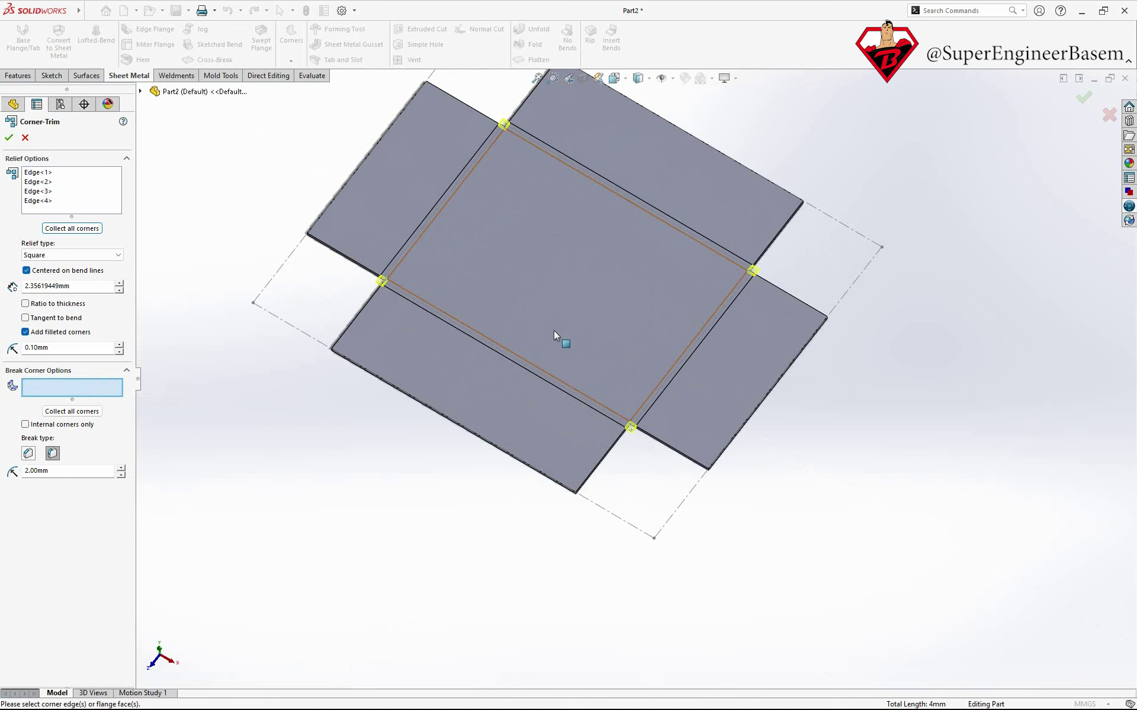
- Collect all eight outer corners, Edge<5> to Edge<12>, for corner breaks
scroll(554, 329, "down", 1)
scroll(555, 328, "up", 2)
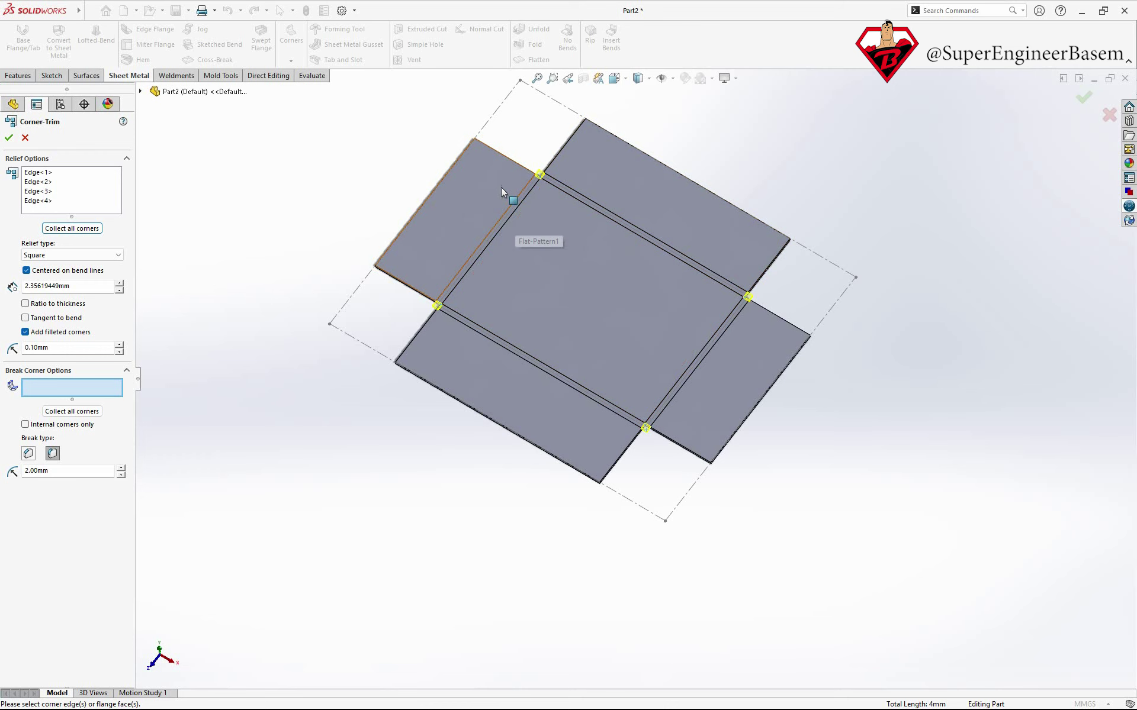
scroll(681, 450, "down", 1)
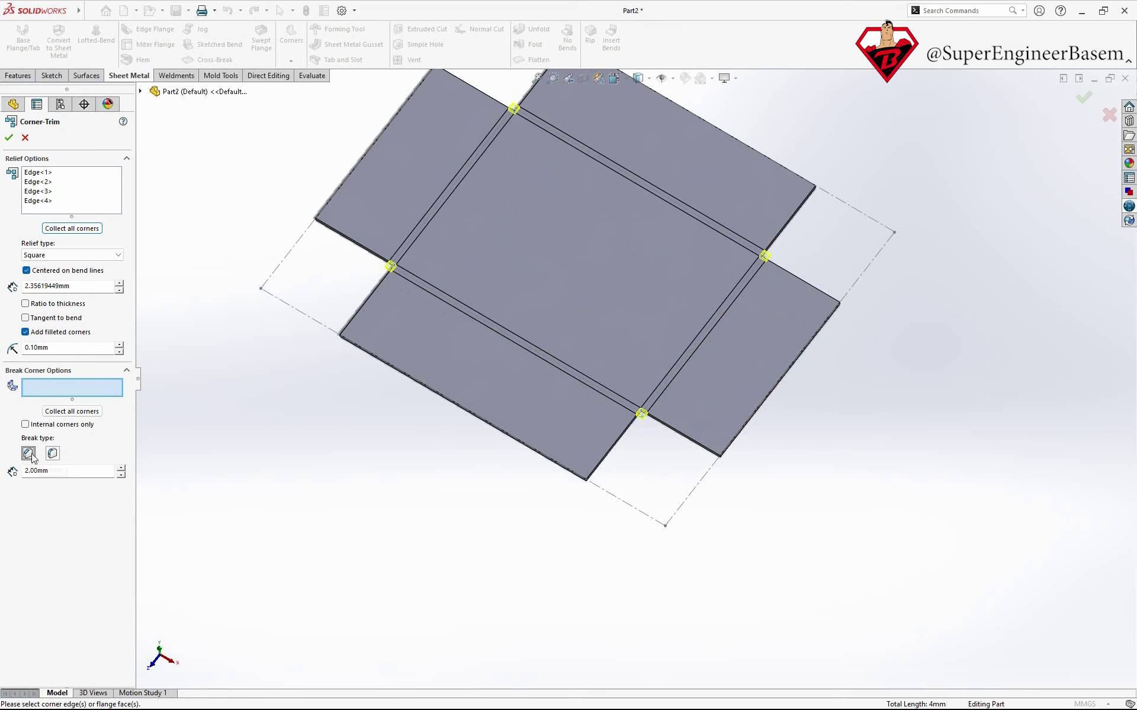
left_click(72, 411)
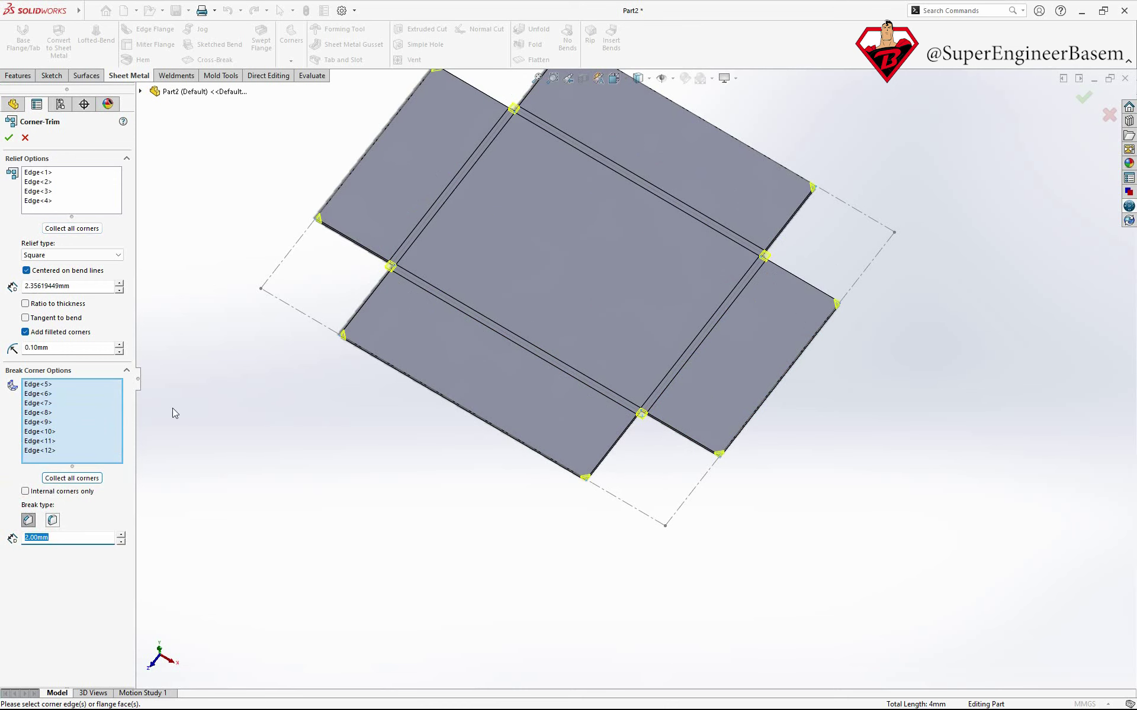
- Try a fillet break type, then set the break back to a 2.00mm chamfer
scroll(500, 262, "up", 2)
scroll(556, 216, "down", 3)
scroll(556, 215, "up", 1)
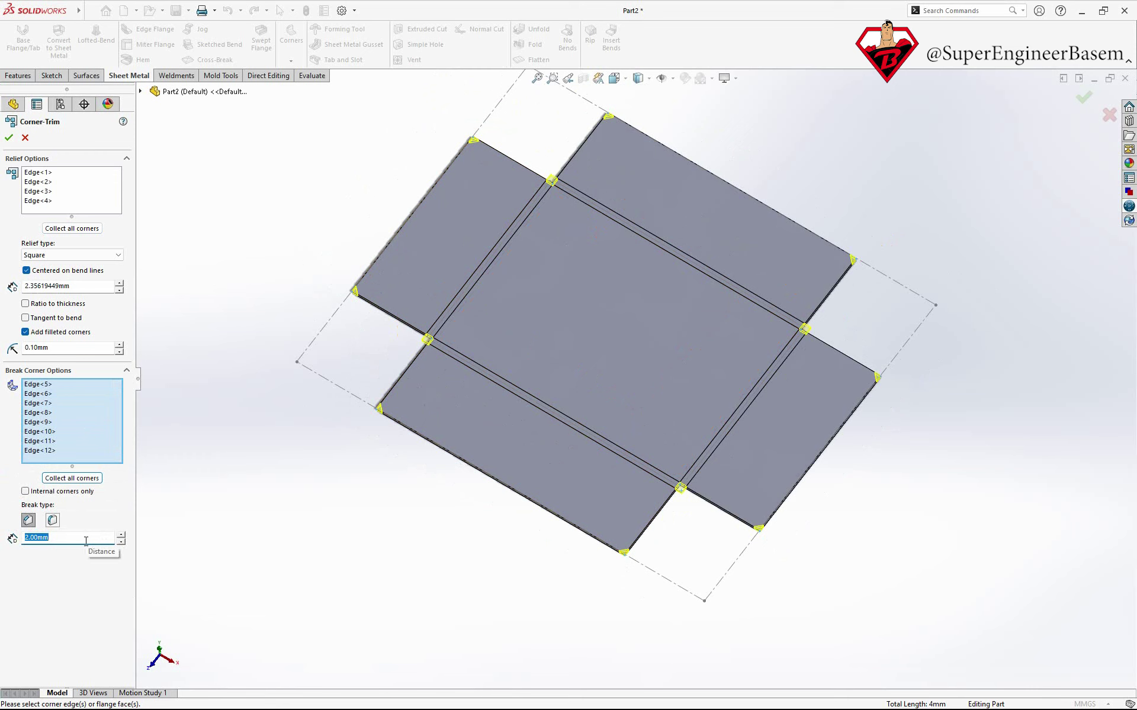
left_click(52, 520)
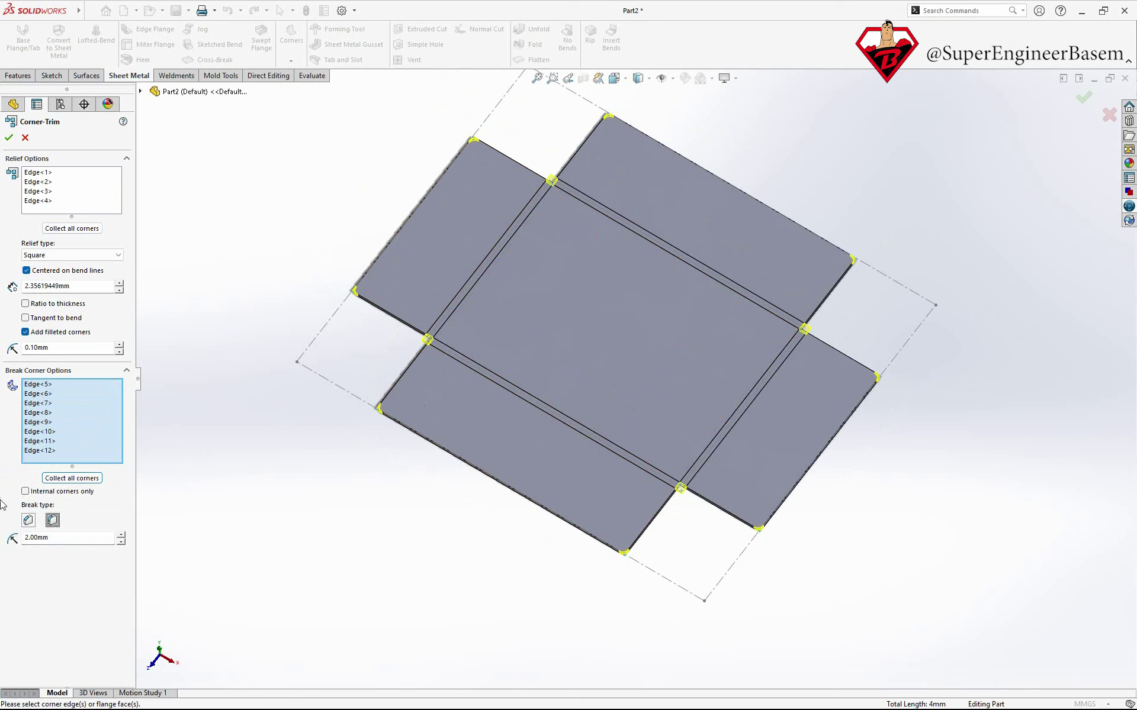
left_click(28, 520)
scroll(650, 592, "down", 3)
scroll(647, 563, "down", 3)
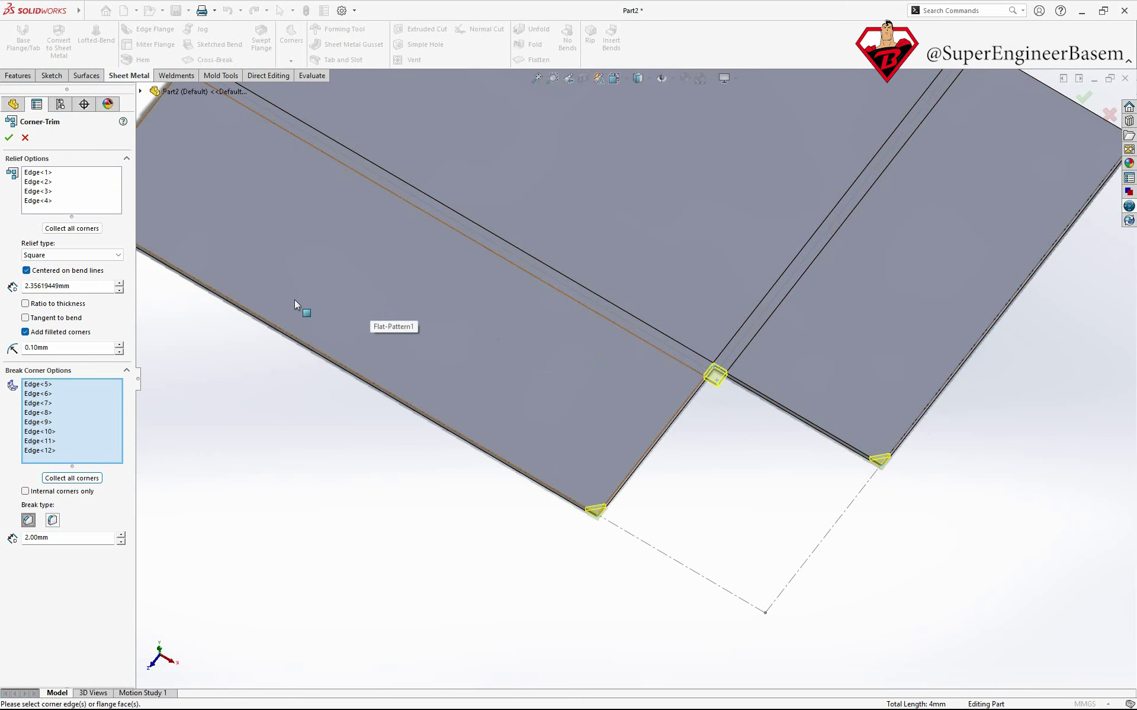
- Clear all break corners, set the relief type to Circular, and accept Corner-Trim1
right_click(90, 432)
left_click(116, 442)
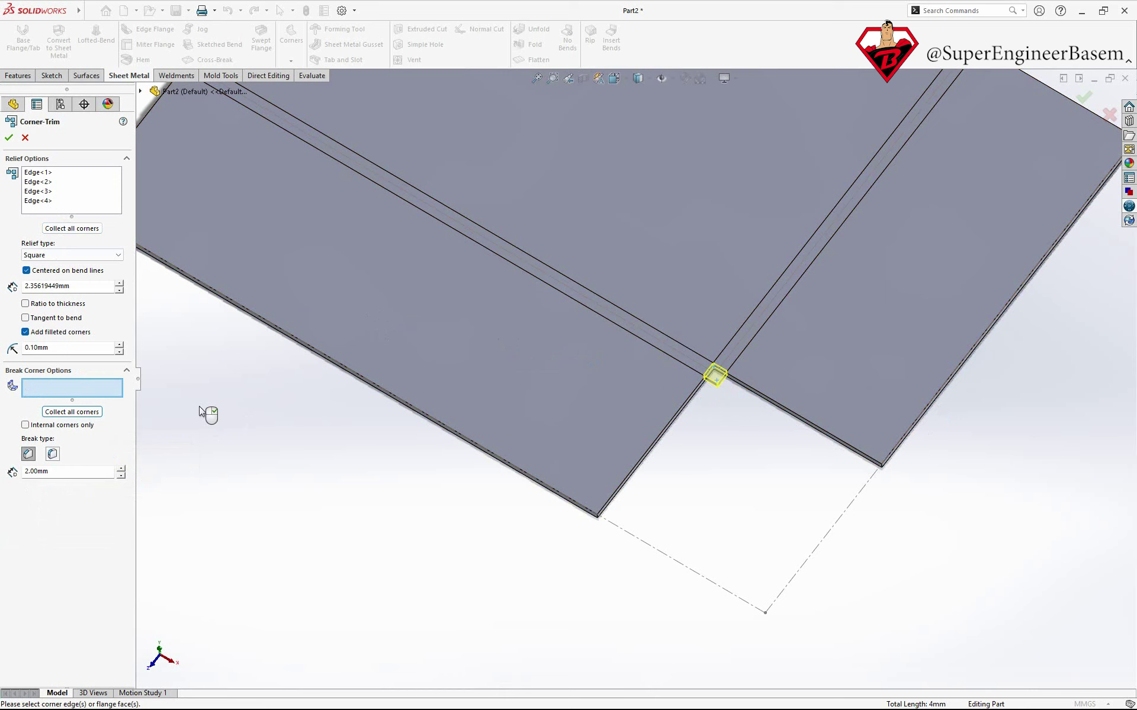
left_click(75, 256)
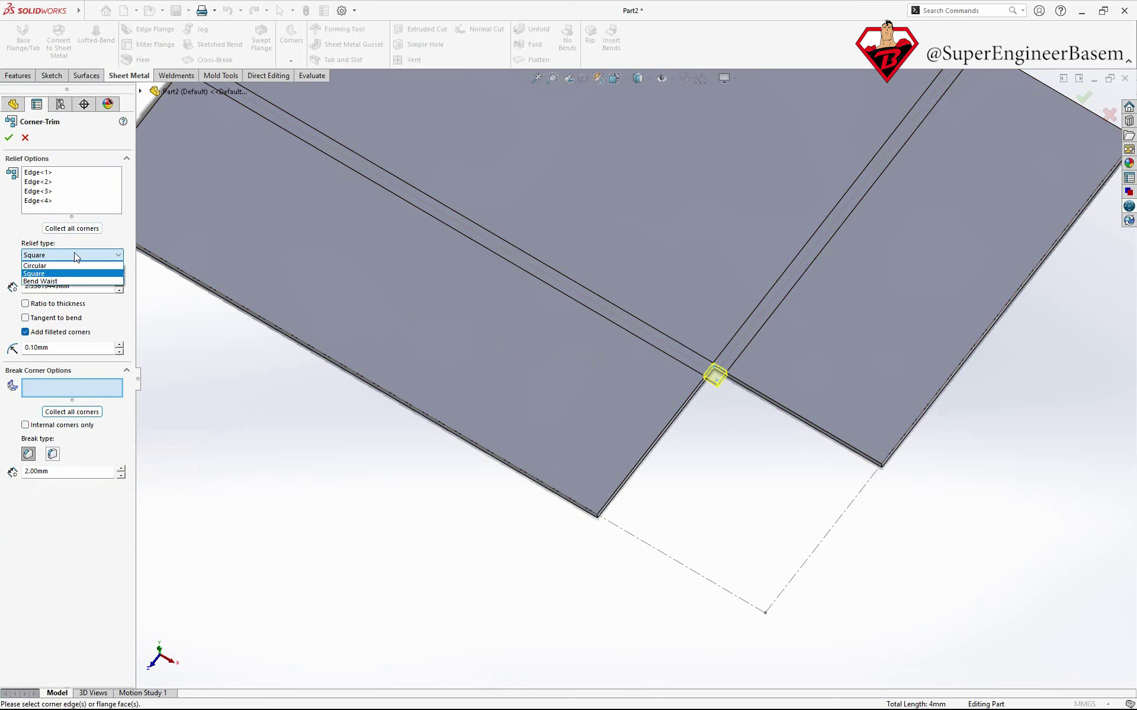
left_click(36, 265)
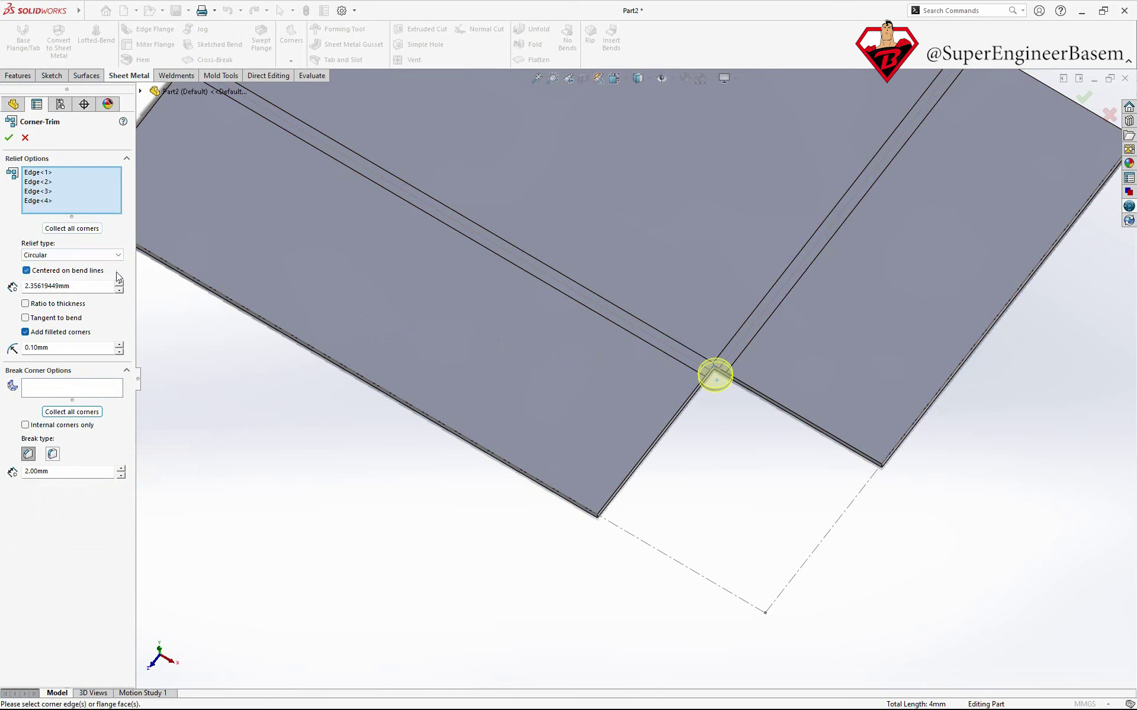
left_click(9, 146)
scroll(694, 316, "up", 5)
- Deselect the new Corner-Trim1 feature in the FeatureManager tree
scroll(651, 237, "down", 2)
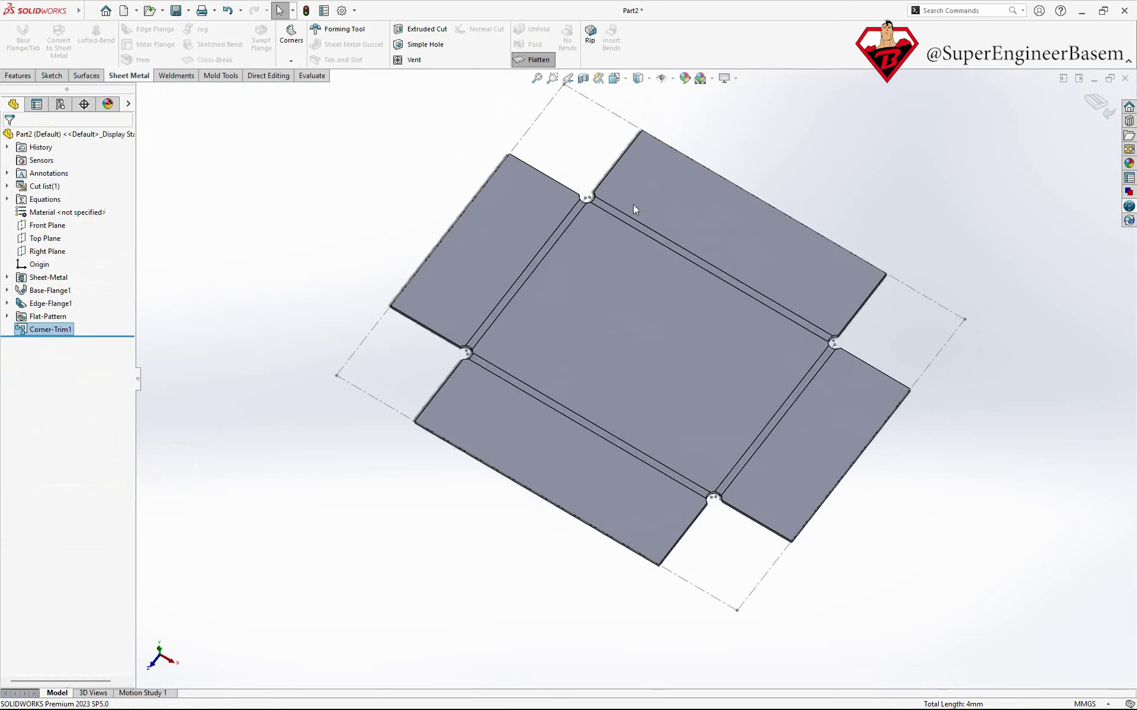
scroll(634, 209, "down", 3)
scroll(444, 247, "up", 5)
right_click(50, 329)
left_click(302, 400)
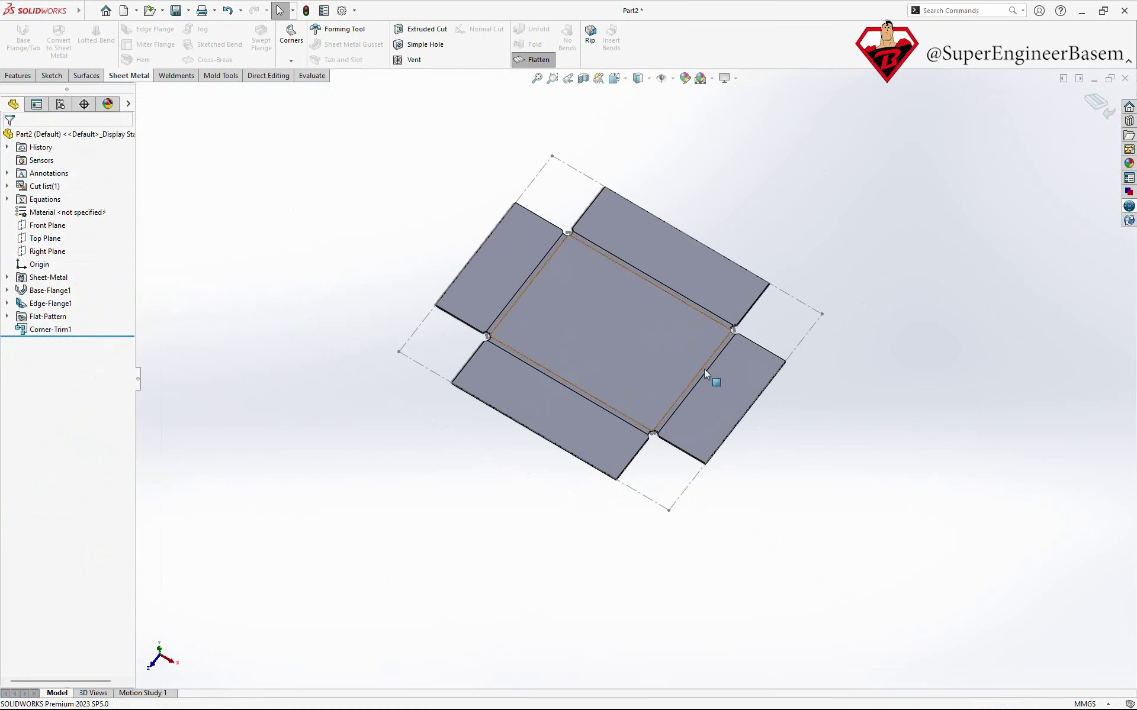
scroll(651, 311, "down", 2)
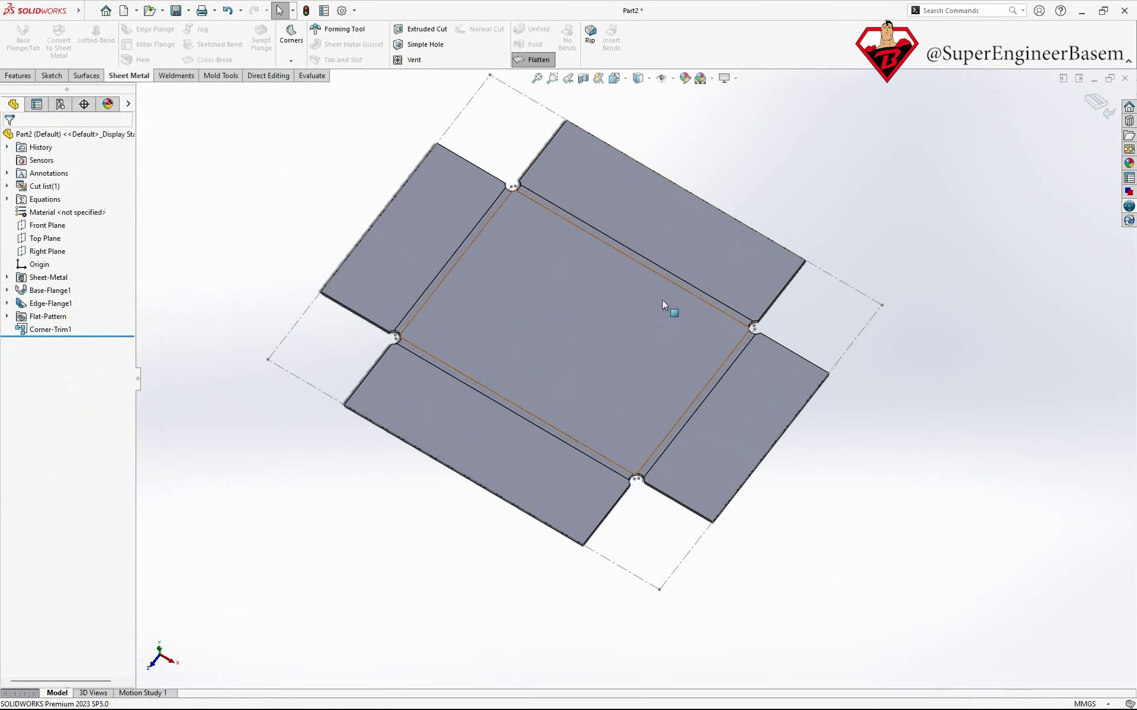
- Delete Corner-Trim1, confirming with Yes in the Confirm Delete dialog
right_click(64, 331)
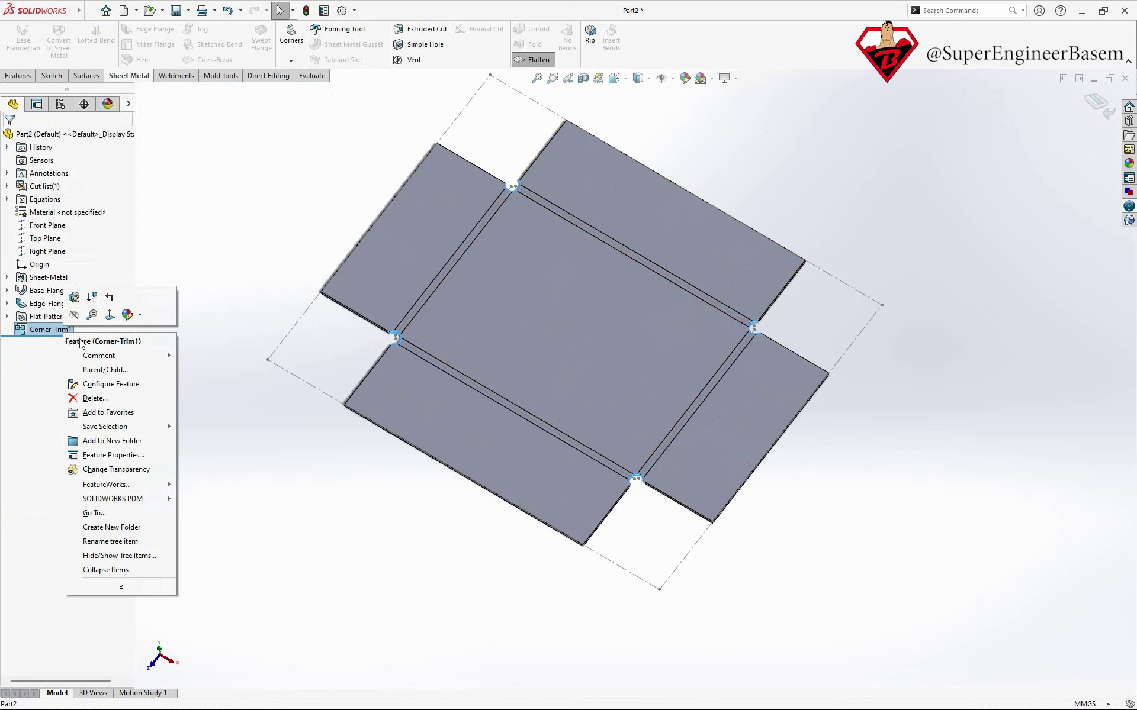
left_click(94, 397)
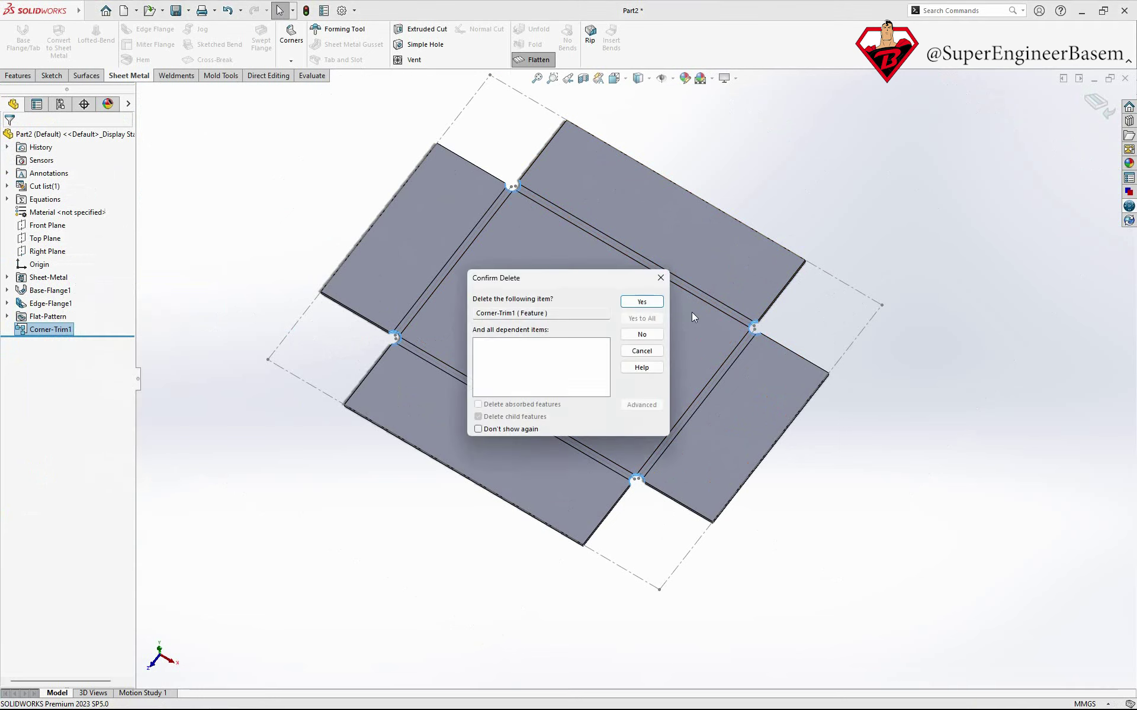
left_click(657, 303)
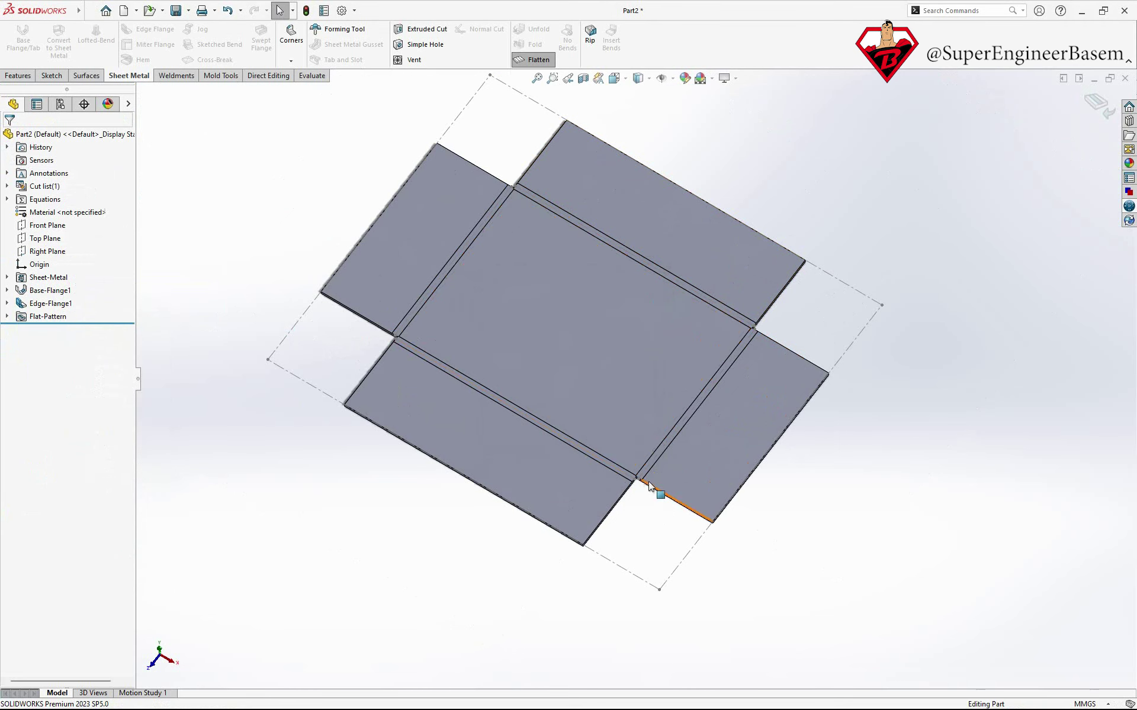
scroll(649, 485, "down", 3)
scroll(645, 491, "up", 4)
scroll(563, 233, "down", 2)
scroll(547, 203, "down", 3)
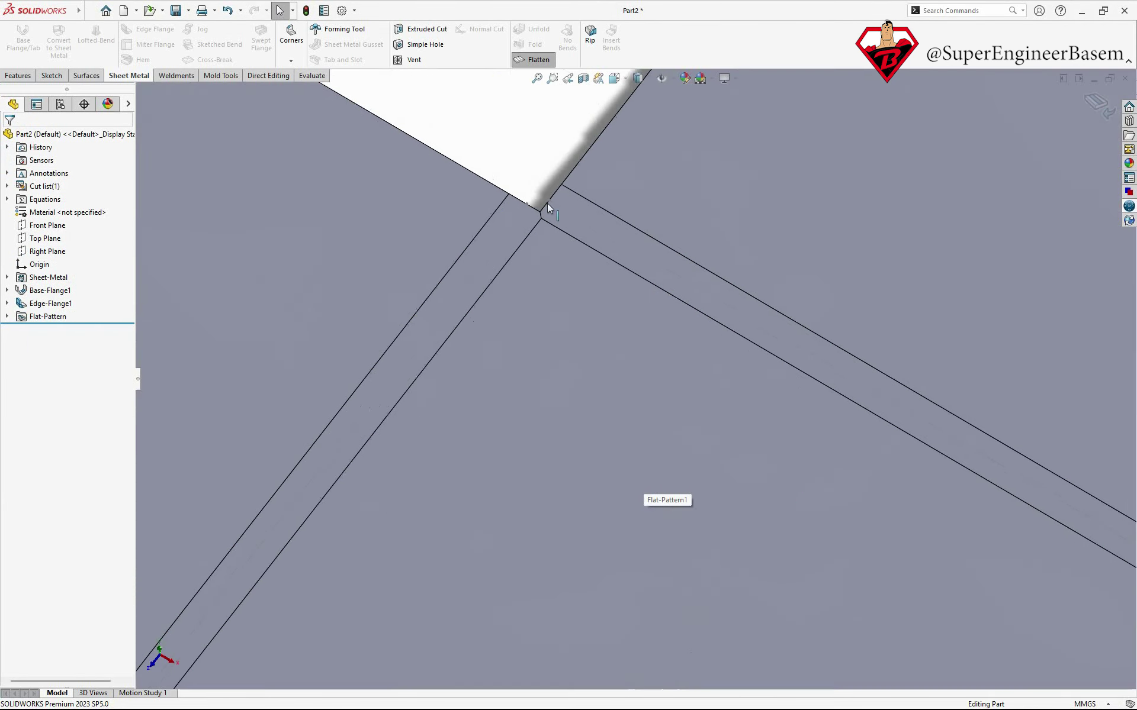
scroll(547, 204, "up", 5)
scroll(663, 545, "down", 2)
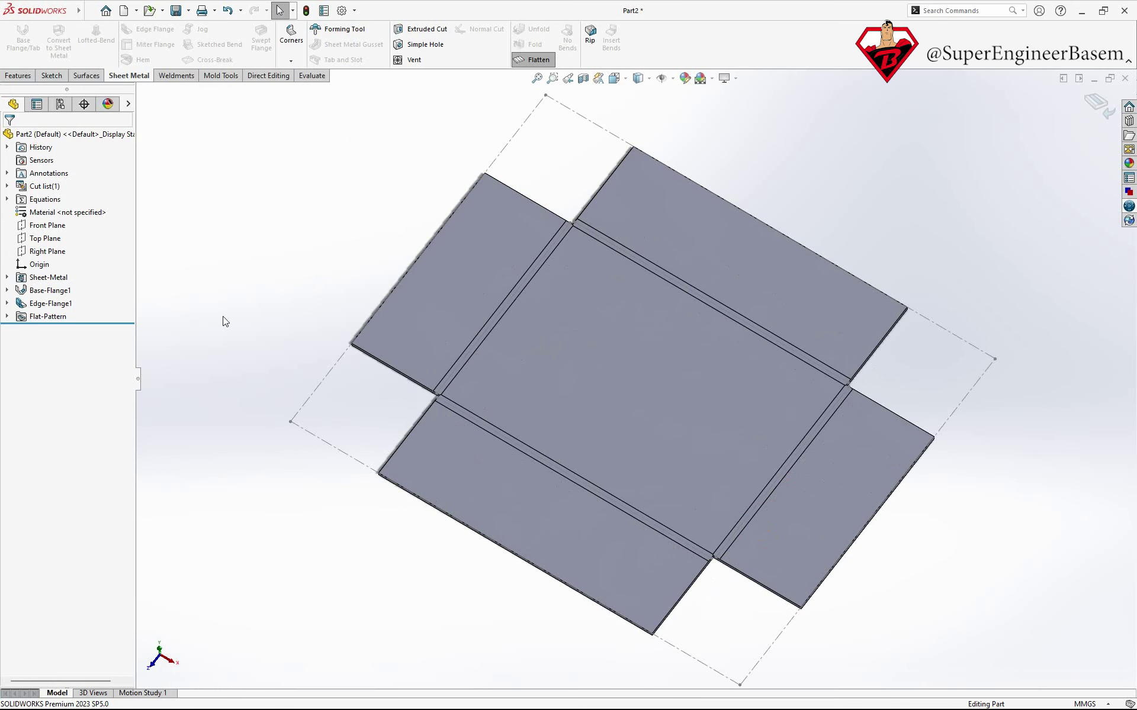
- Start a new Corner-Trim feature from the Corners menu
left_click(295, 48)
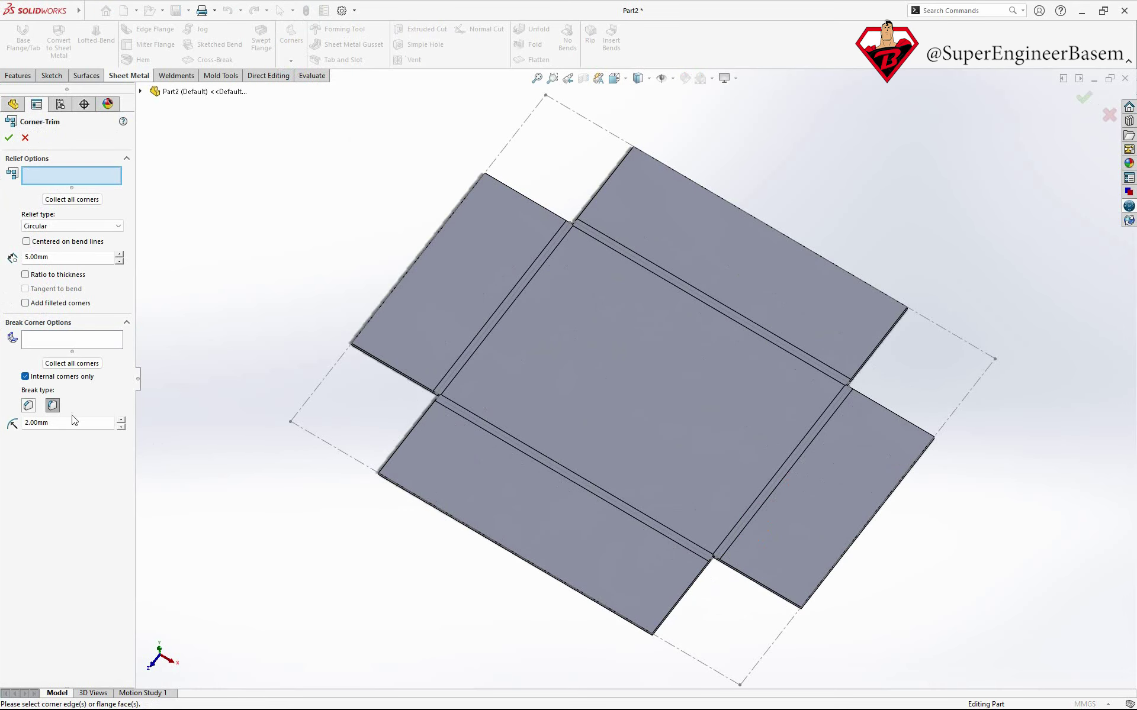
left_click(86, 338)
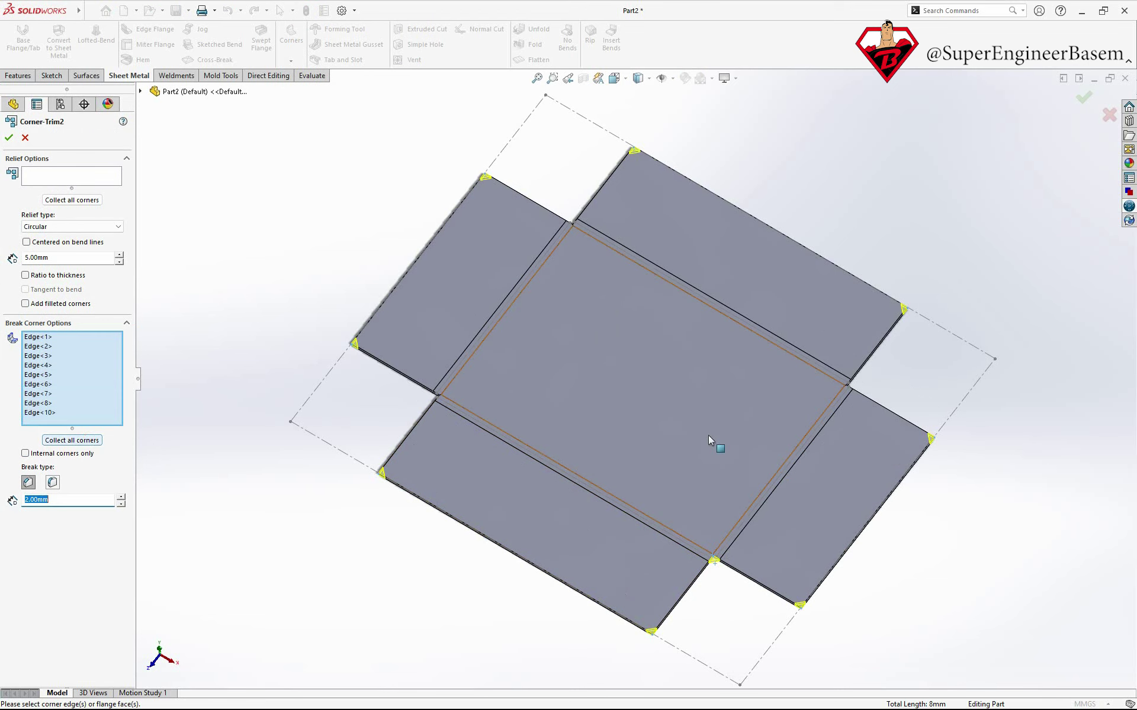
scroll(846, 387, "down", 5)
scroll(844, 381, "down", 2)
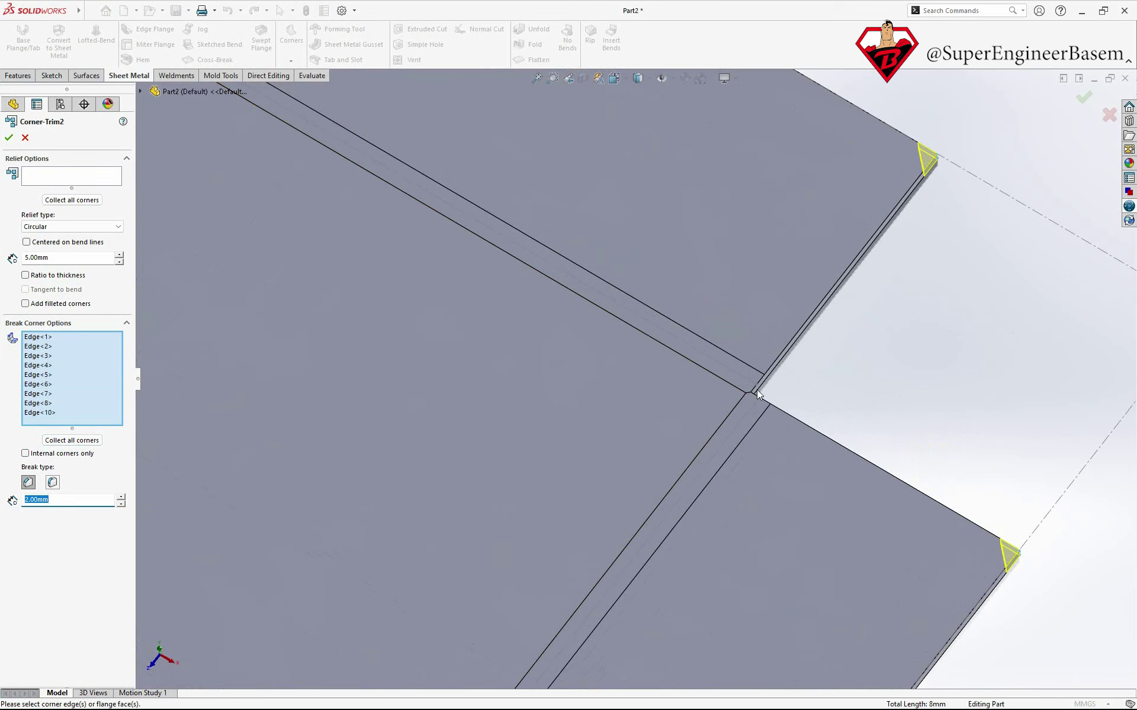
- Pick the flat-pattern corner edges as break corners, collecting Edge<1> to Edge<12>
left_click(748, 396)
scroll(532, 329, "up", 8)
scroll(489, 261, "down", 5)
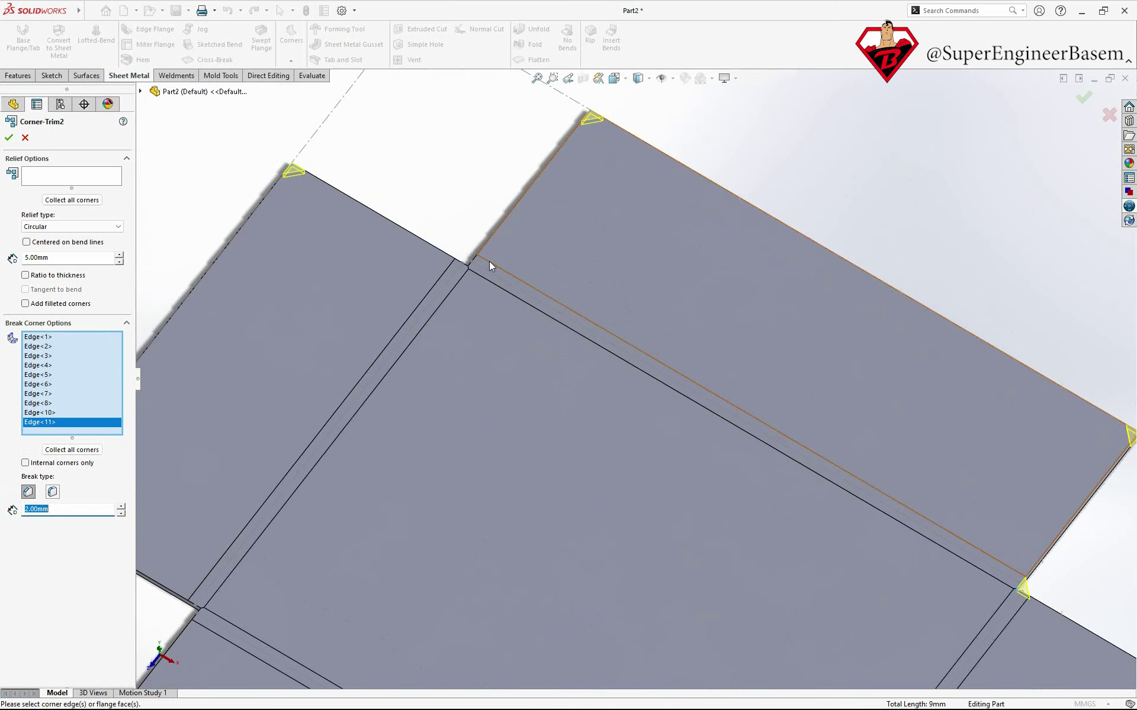
scroll(478, 275, "down", 3)
left_click(476, 287)
scroll(480, 296, "up", 8)
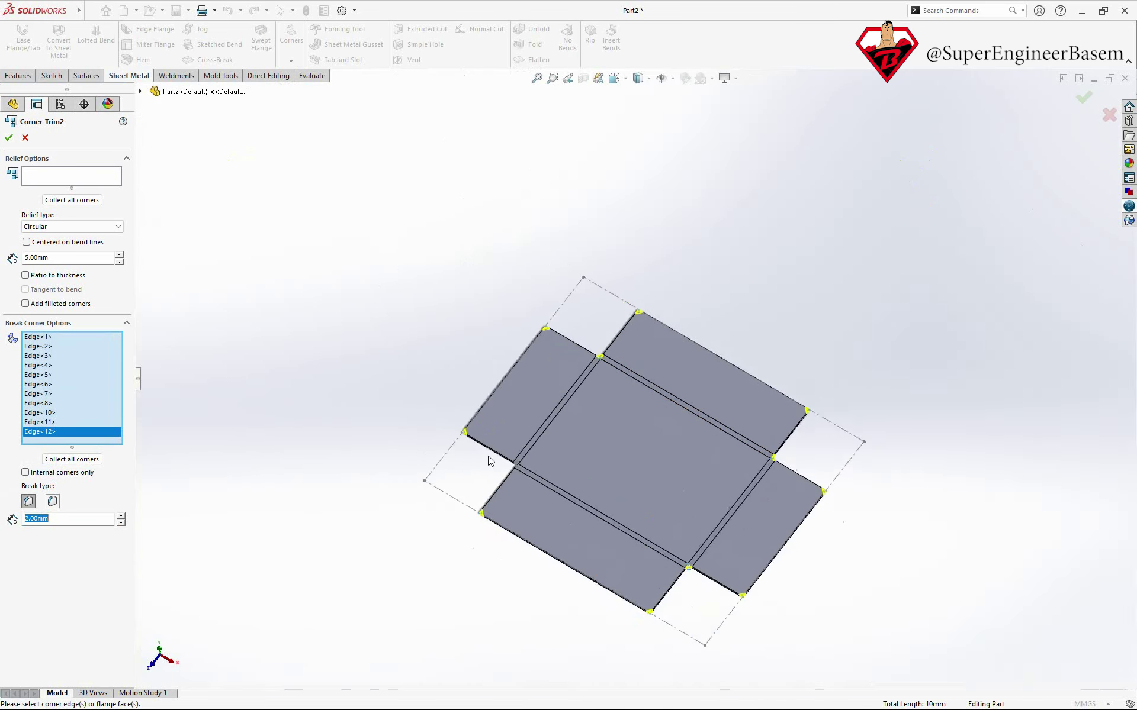
scroll(533, 393, "down", 7)
scroll(524, 396, "down", 1)
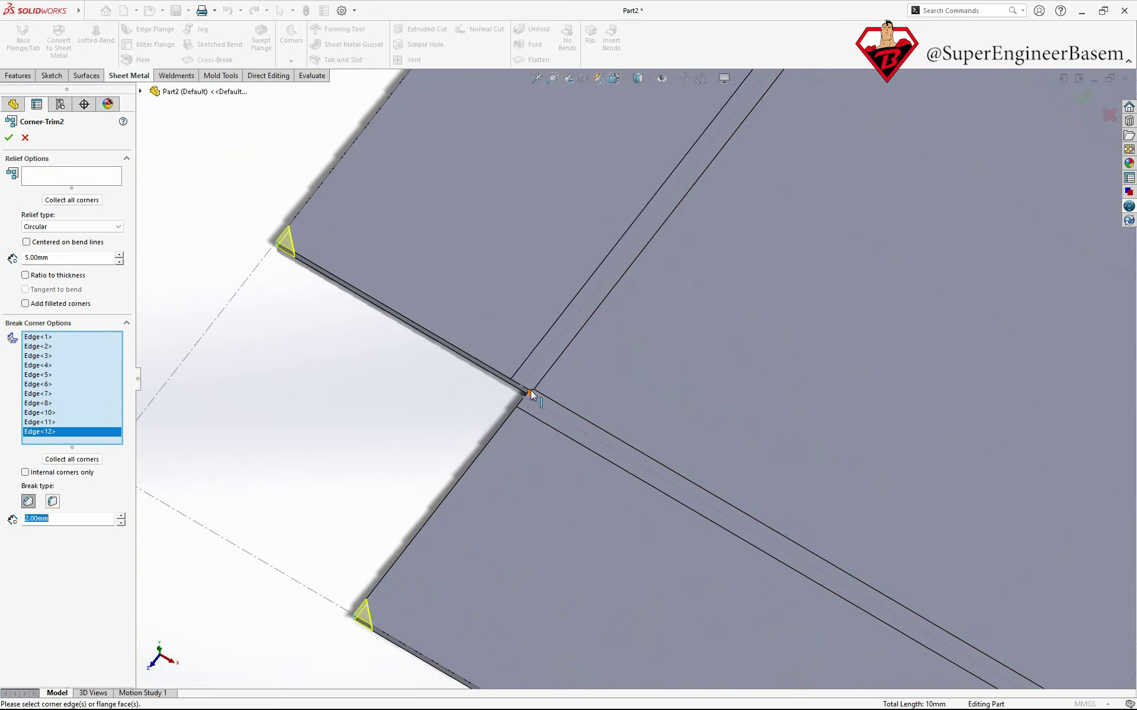
left_click(526, 395)
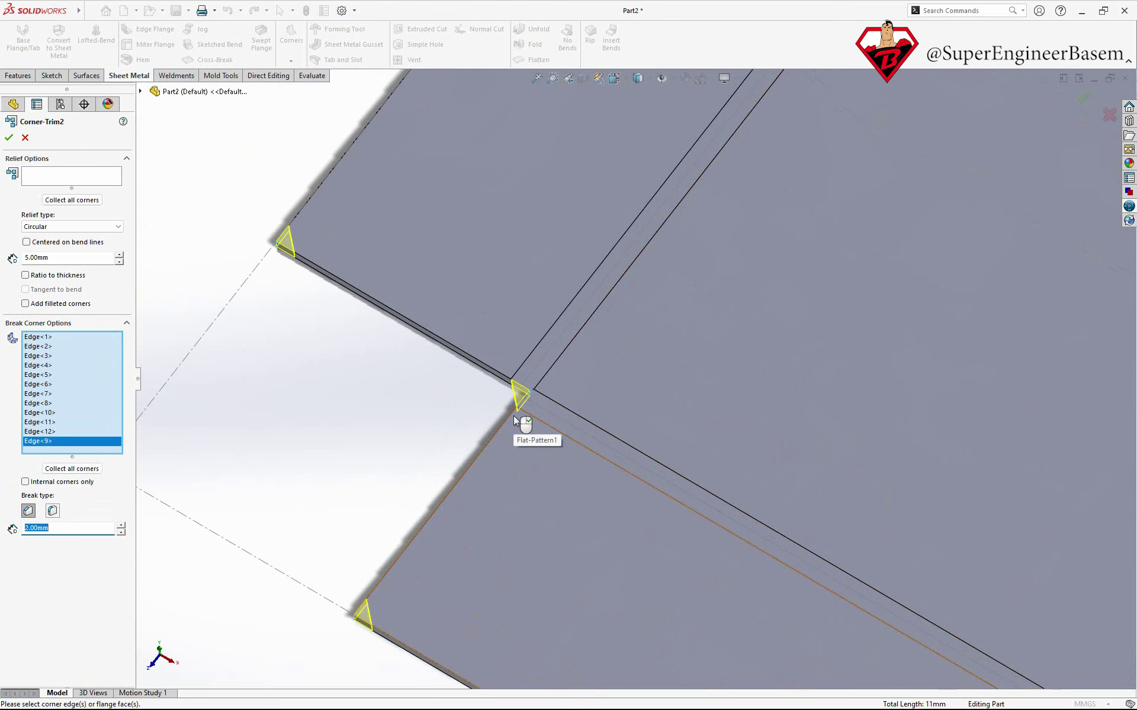
scroll(505, 325, "up", 8)
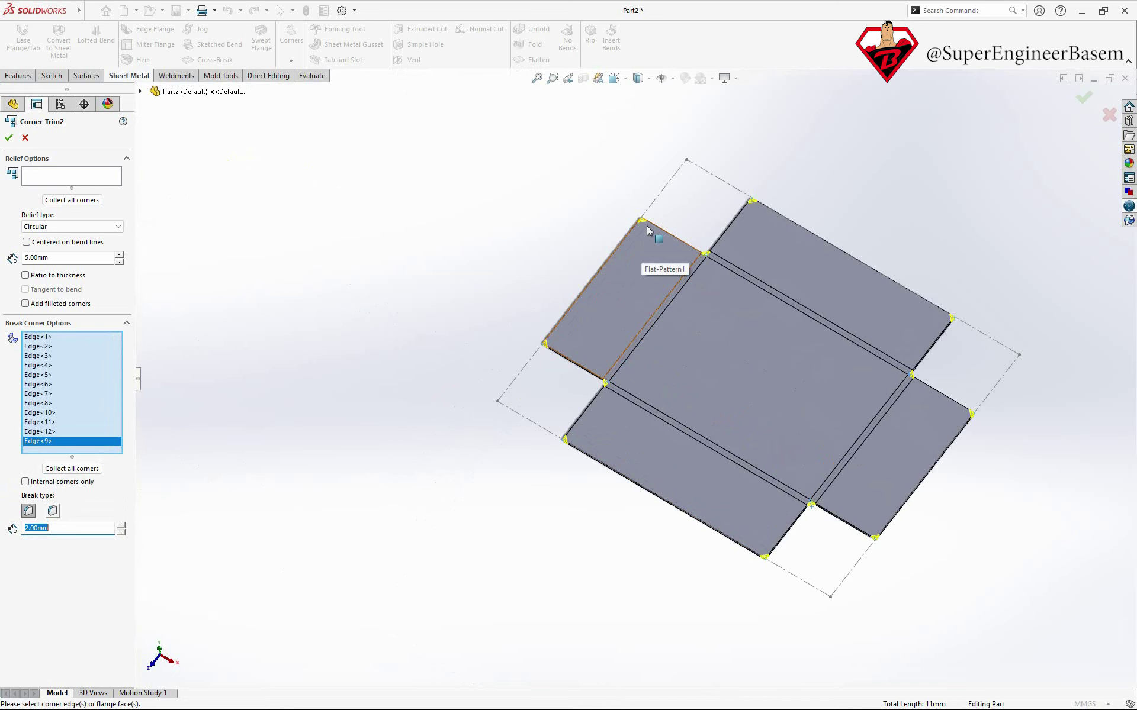
scroll(603, 381, "down", 2)
scroll(602, 380, "down", 5)
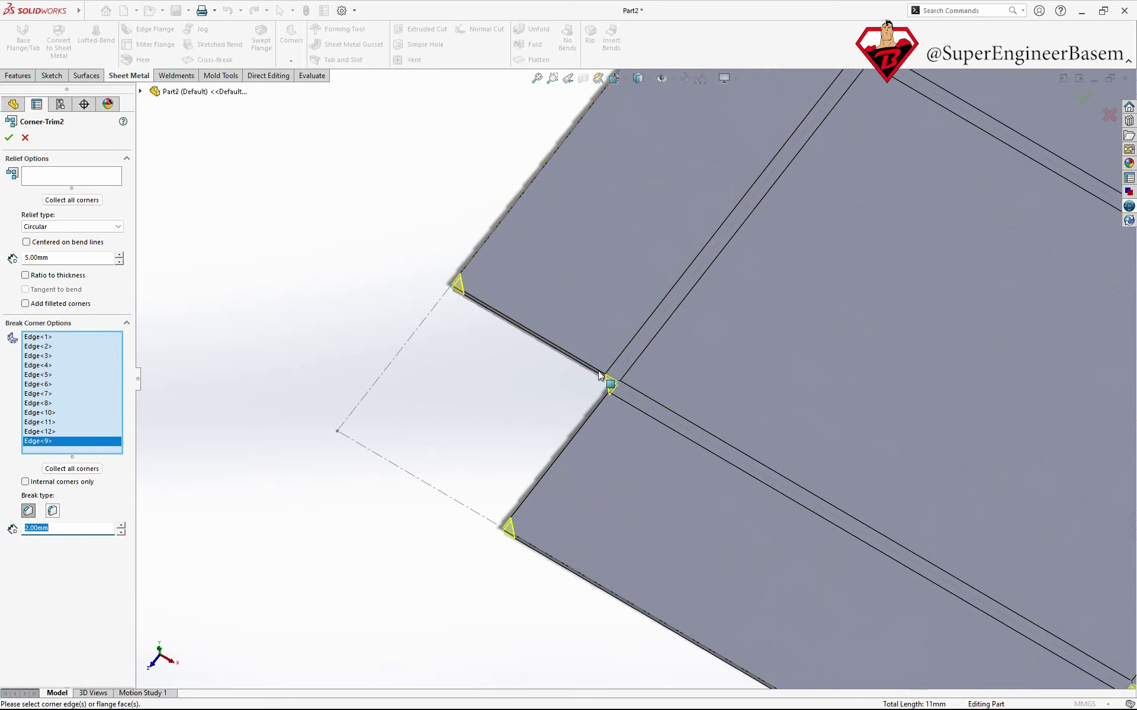
scroll(713, 342, "up", 5)
scroll(663, 370, "down", 4)
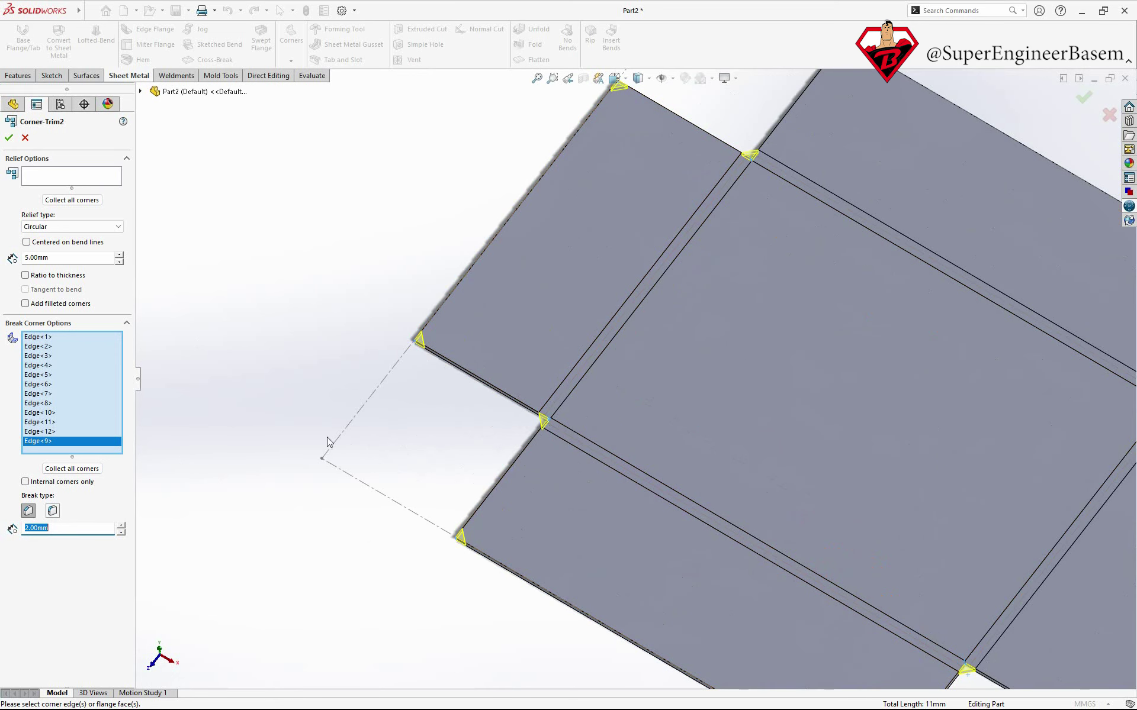
- Try break distances of 3.00, 1.00 and 2.00mm, then replace it with a value under 0.414mm
left_click(120, 525)
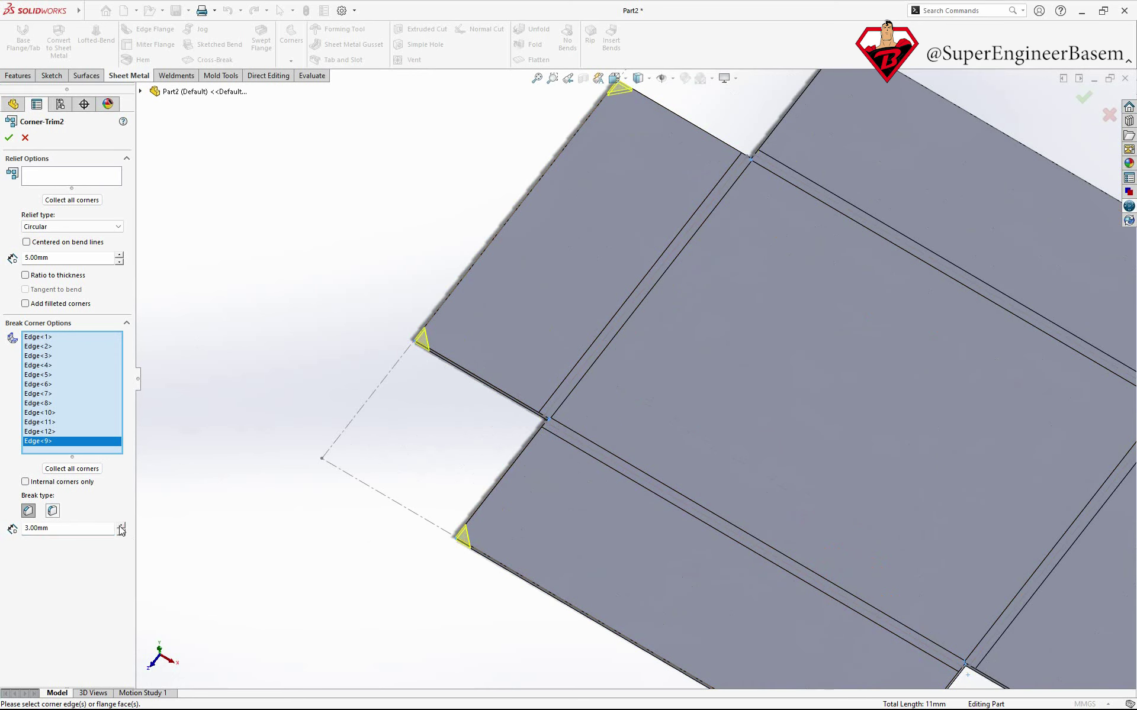
left_click(121, 531)
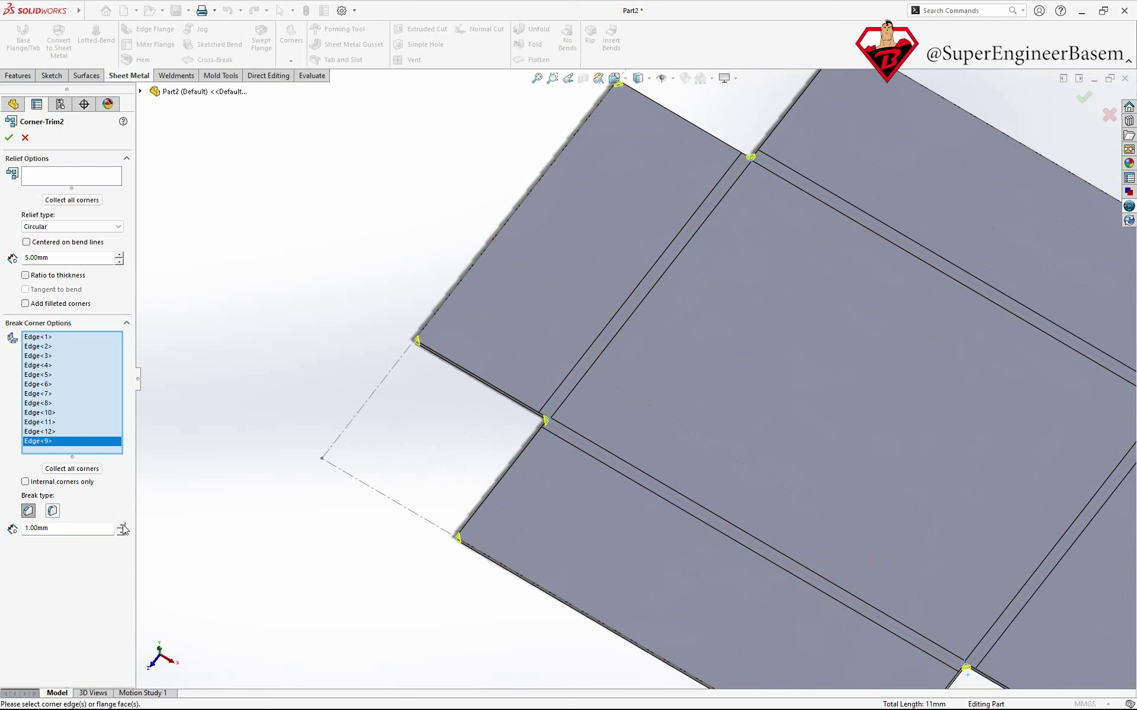
left_click(120, 525)
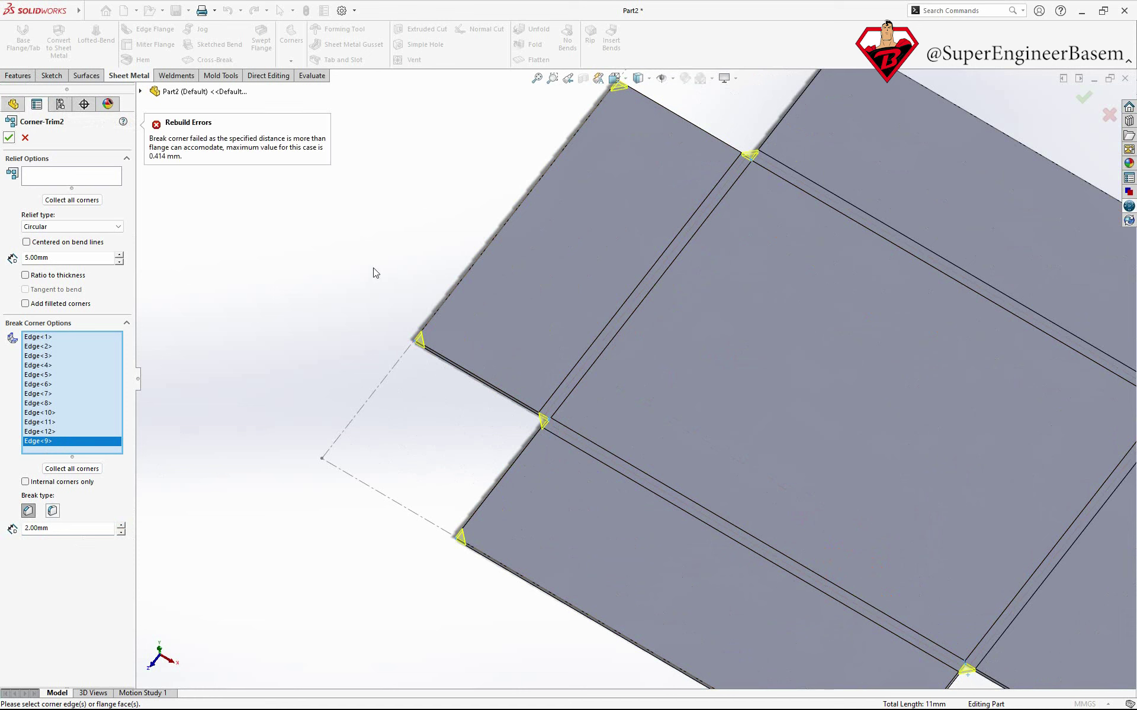
double_click(30, 527)
type("0.")
left_click(9, 137)
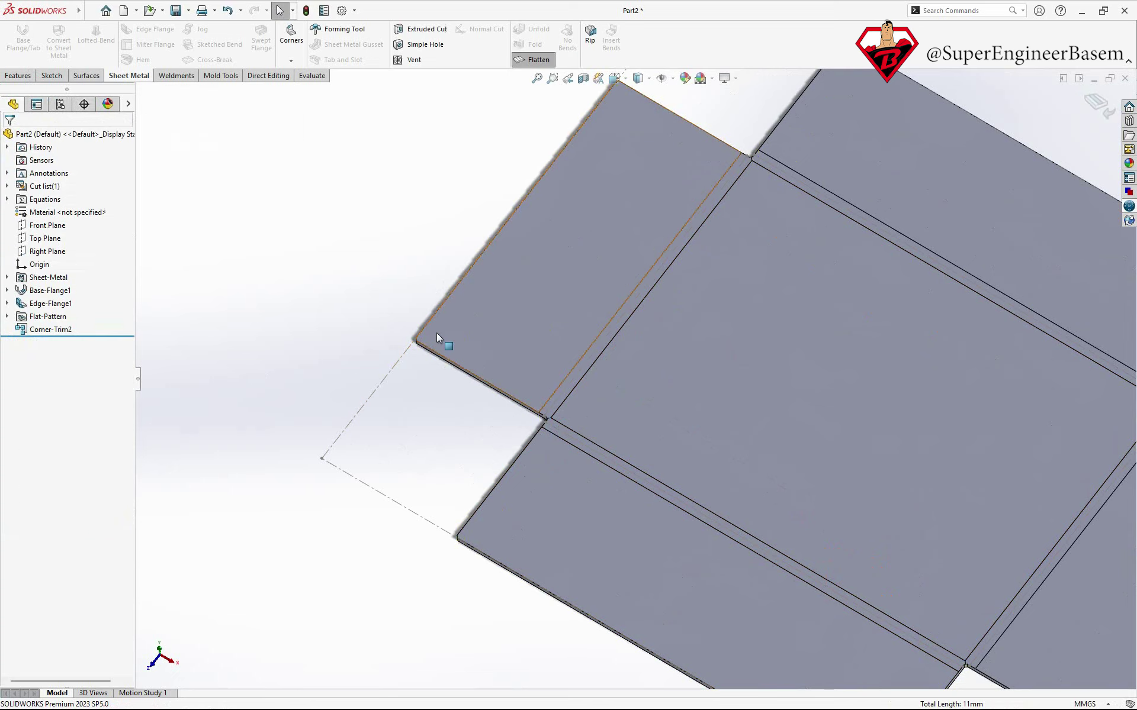
scroll(578, 436, "down", 5)
middle_click_drag(615, 364, 742, 376)
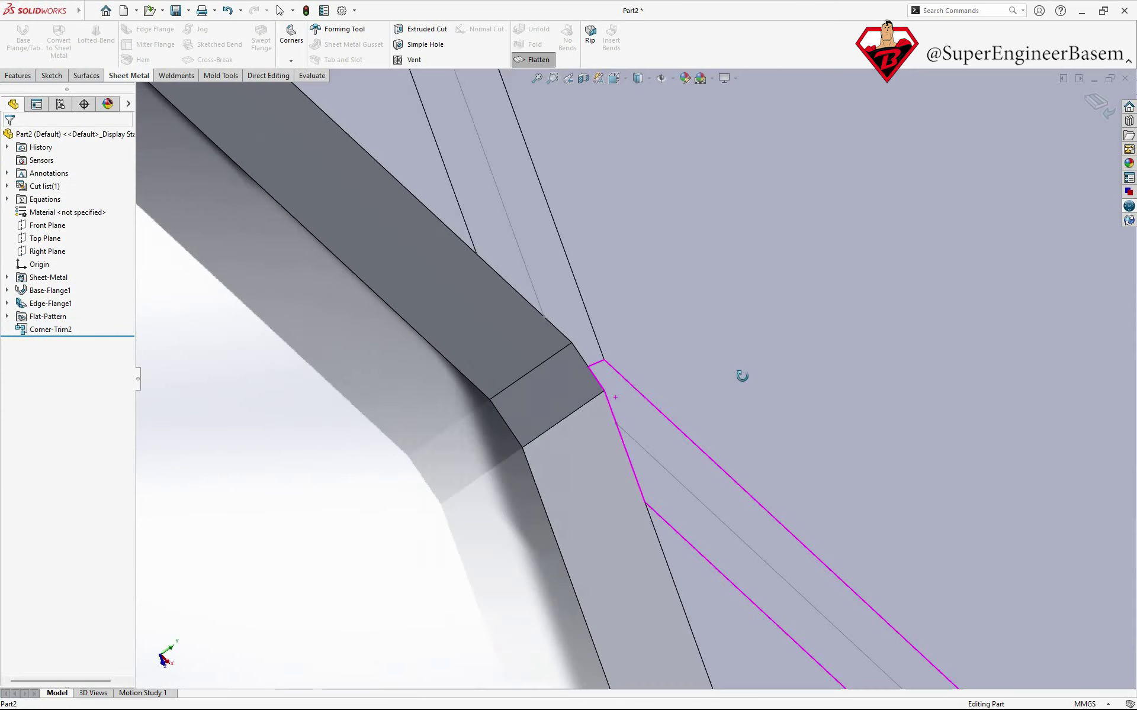
scroll(742, 376, "up", 5)
middle_click_drag(657, 393, 624, 401)
scroll(687, 449, "down", 3)
scroll(775, 448, "down", 3)
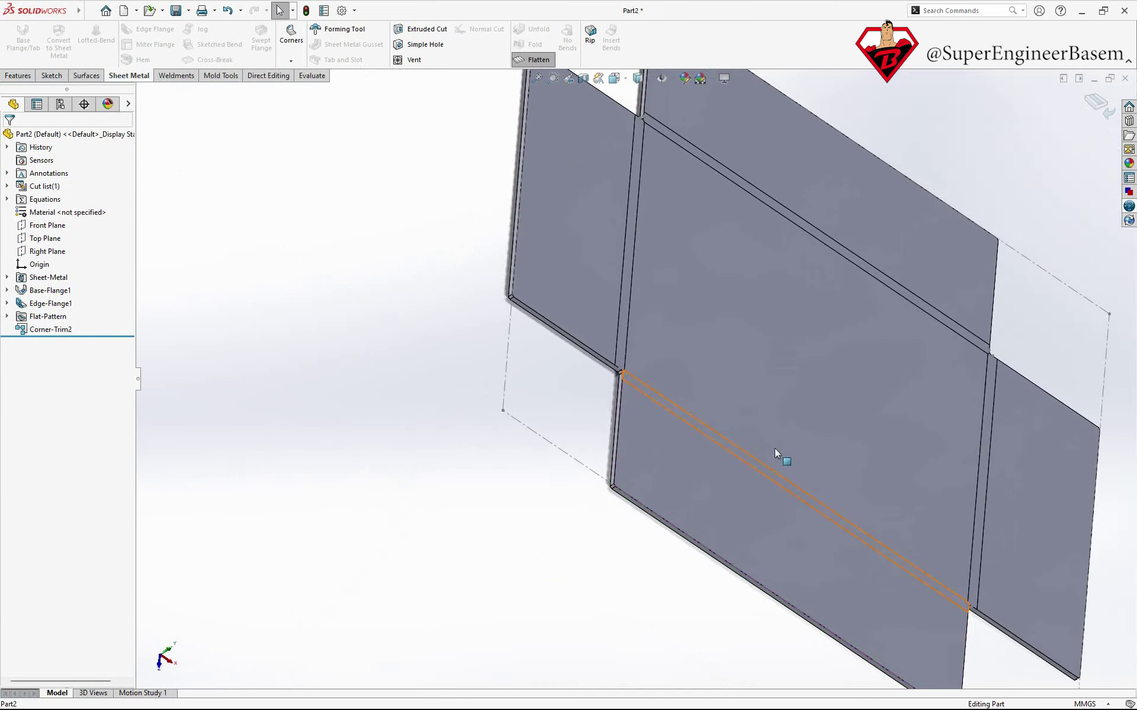
mouse_move(775, 449)
middle_mouse_down()
mouse_move(578, 414)
mouse_move(497, 373)
mouse_move(489, 399)
mouse_move(471, 270)
middle_mouse_up()
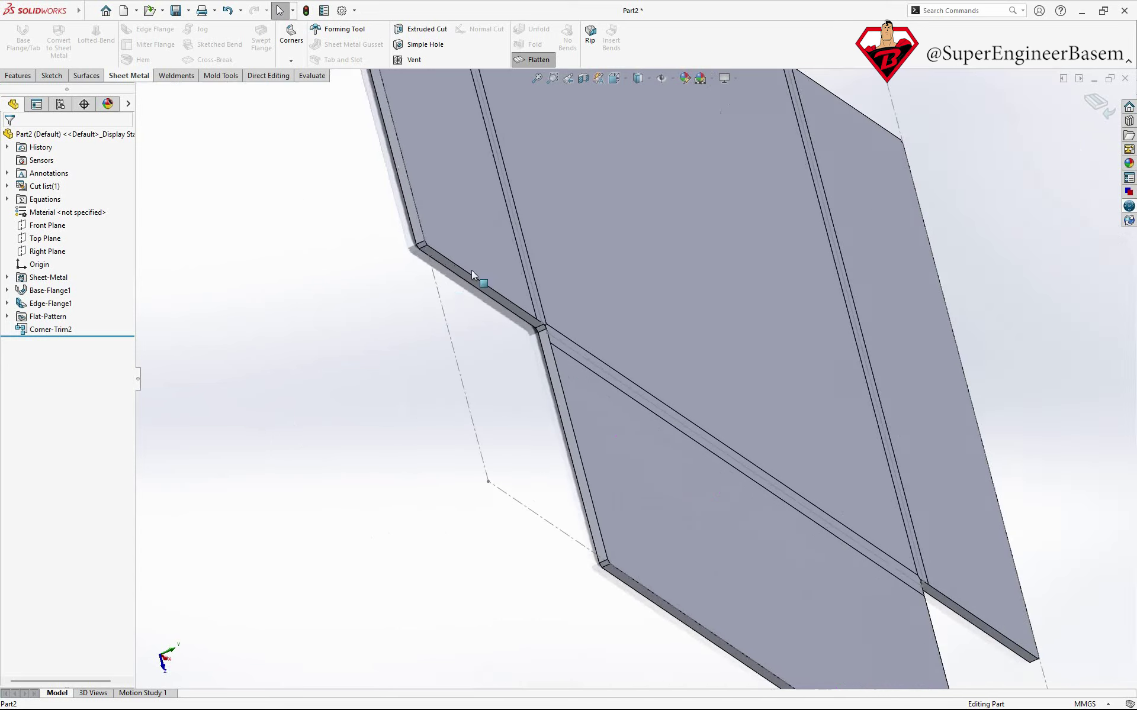
scroll(598, 370, "down", 3)
scroll(599, 369, "down", 3)
mouse_move(598, 370)
middle_mouse_down()
mouse_move(461, 339)
mouse_move(552, 350)
middle_mouse_up()
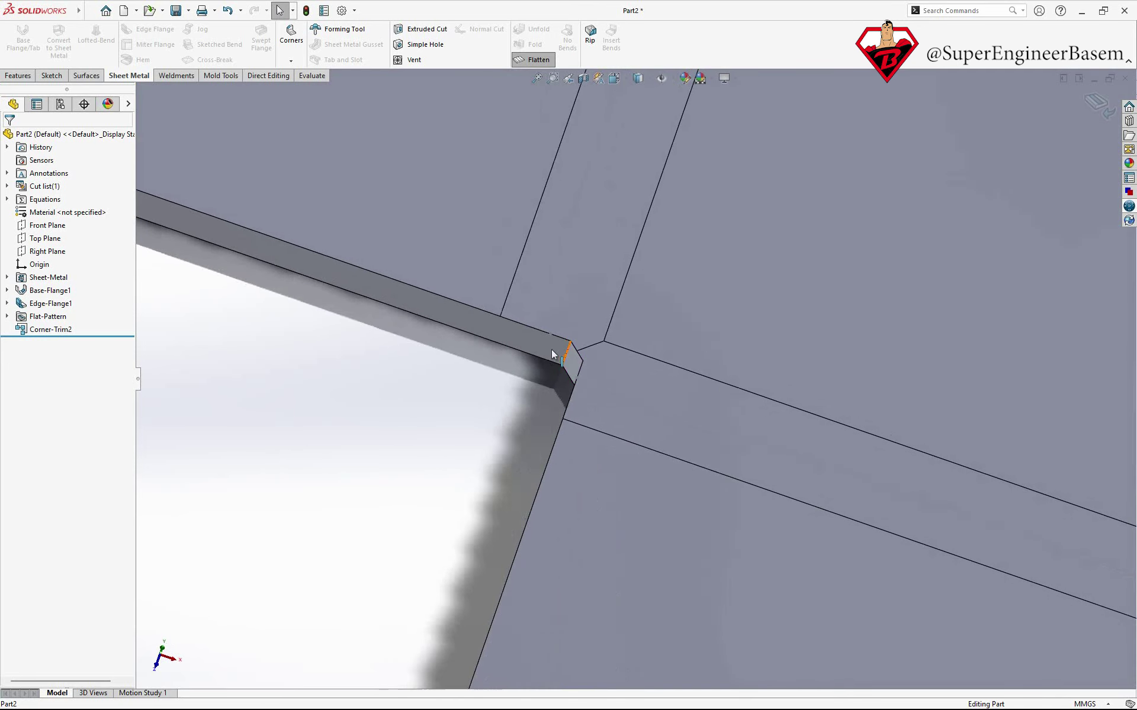
scroll(618, 403, "up", 2)
scroll(616, 403, "up", 3)
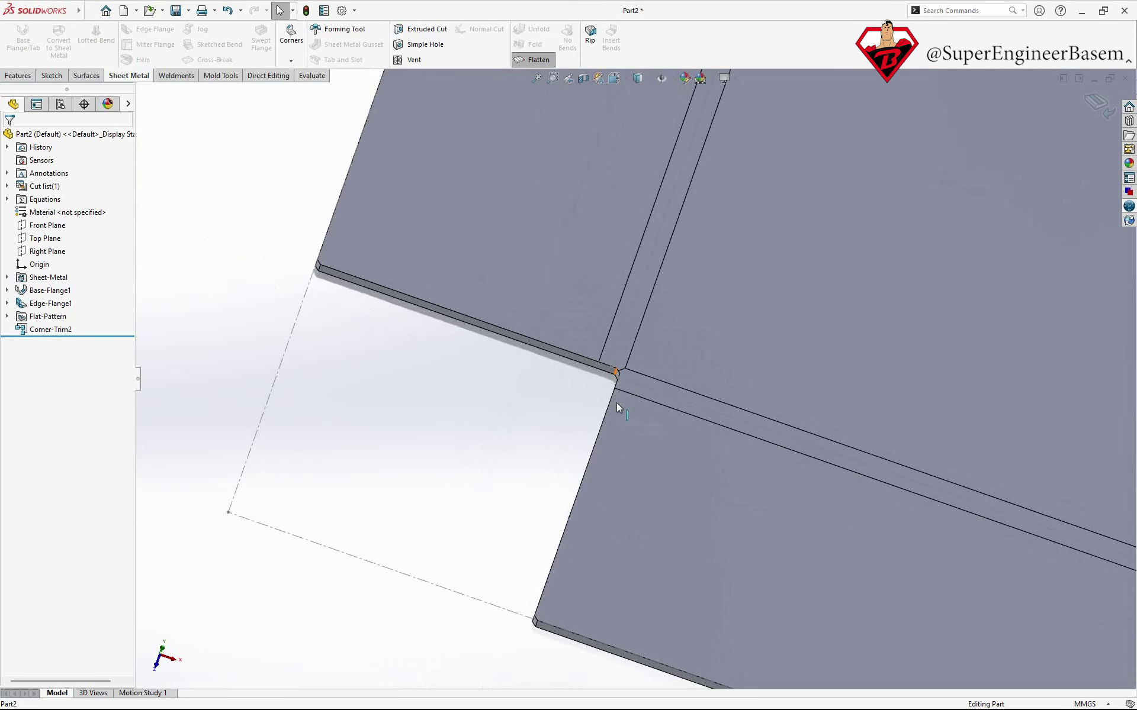
key("ctrl+7")
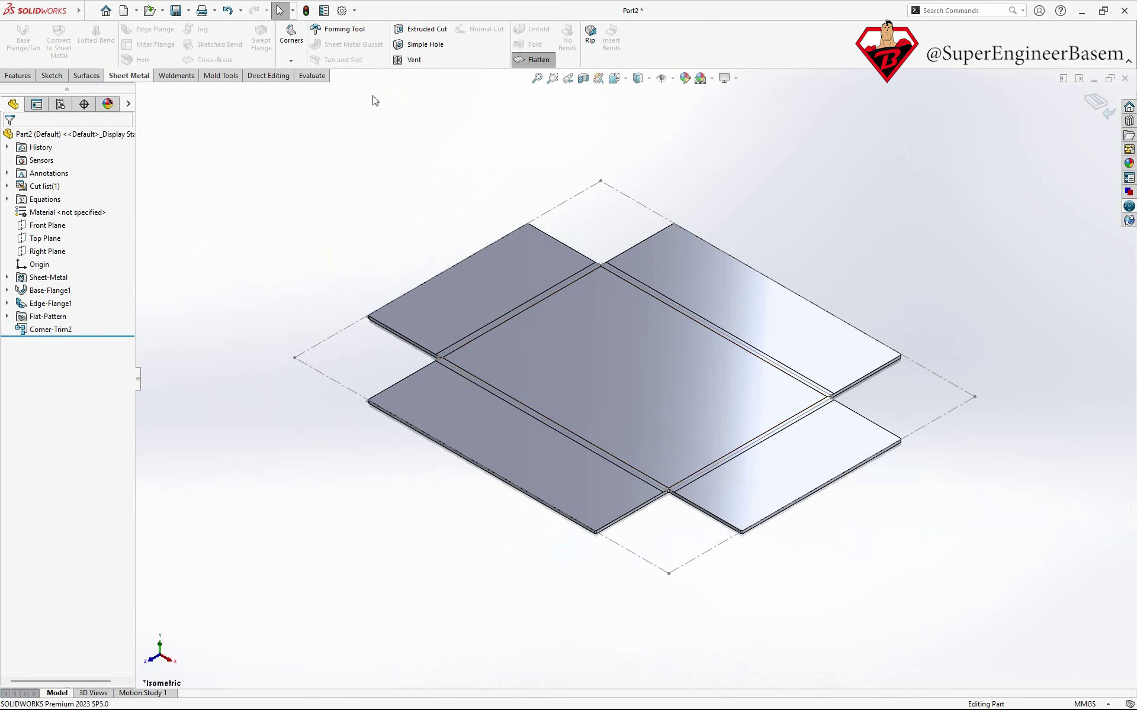
- Review Corner-Trim2's 0.40mm break settings, then turn Flatten off to refold the box
right_click(59, 330)
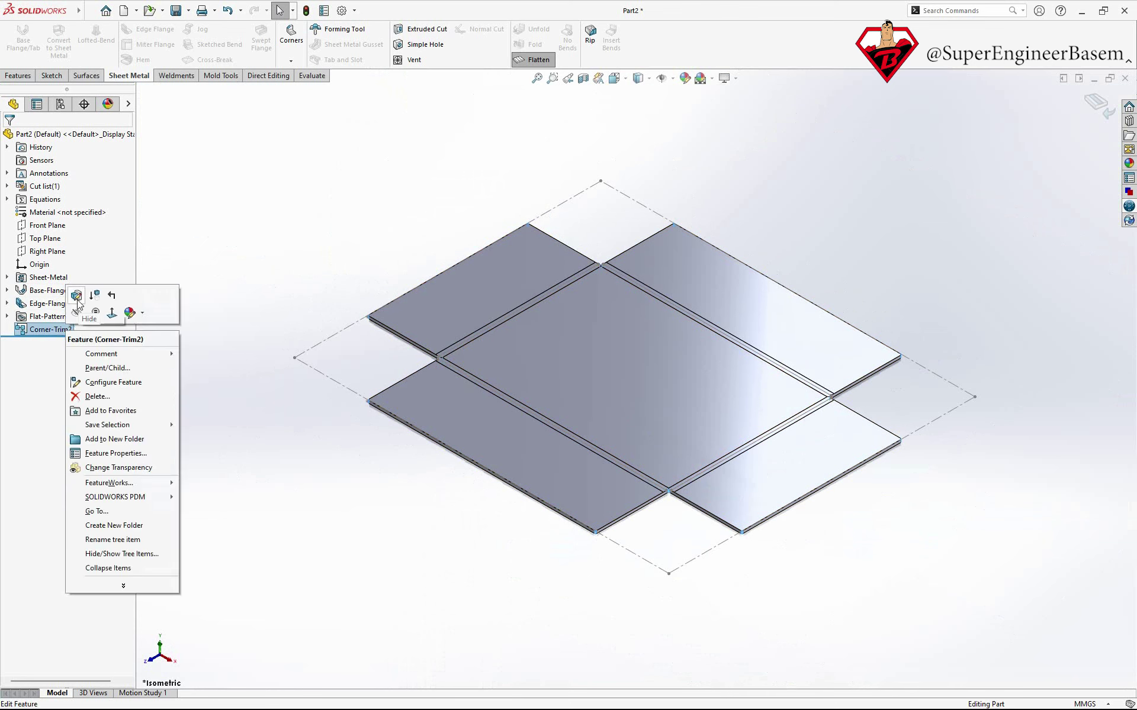
left_click(76, 295)
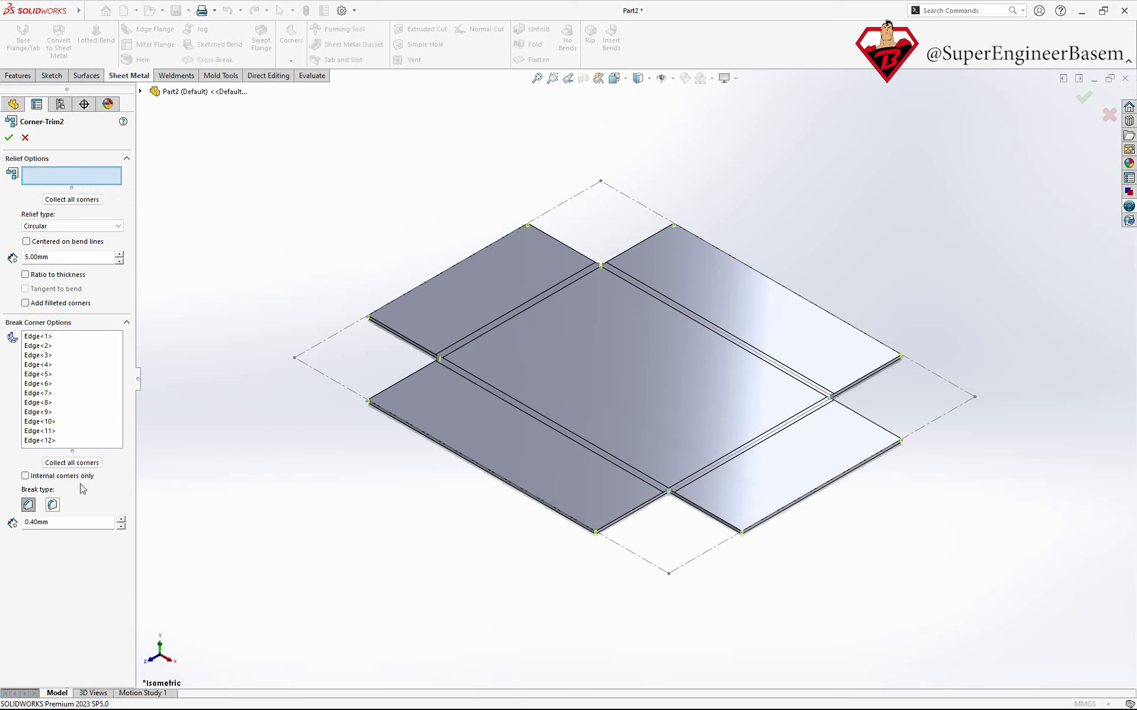
left_click(8, 137)
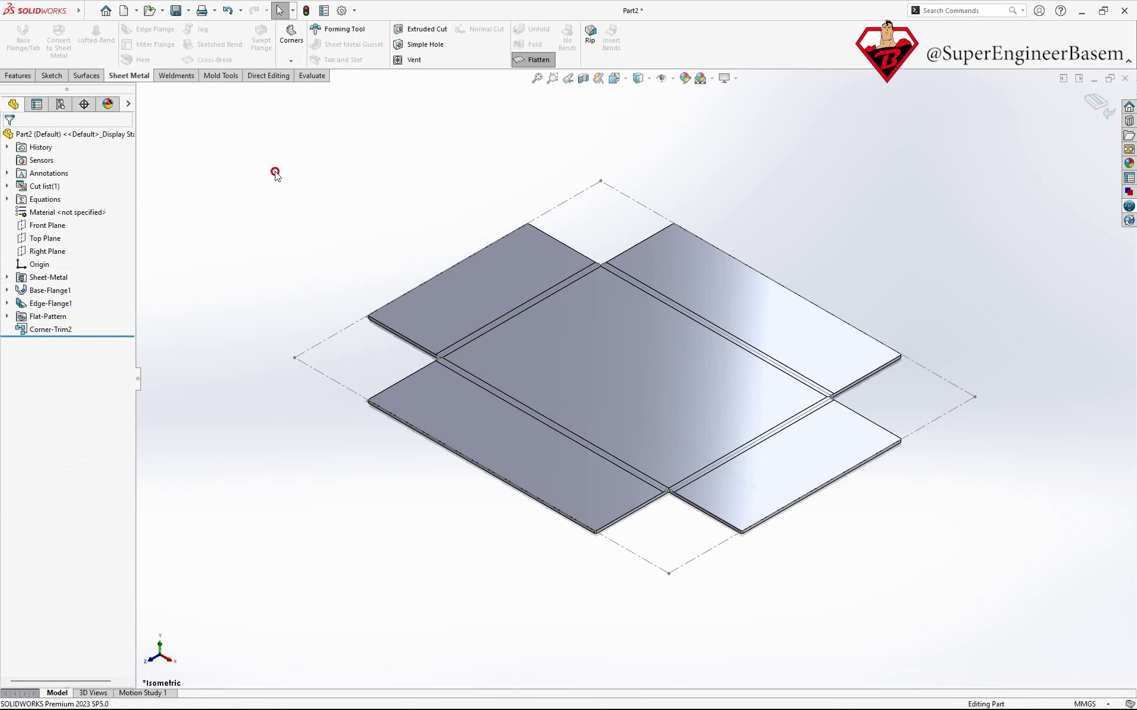
left_click_drag(270, 169, 936, 545)
left_click(535, 59)
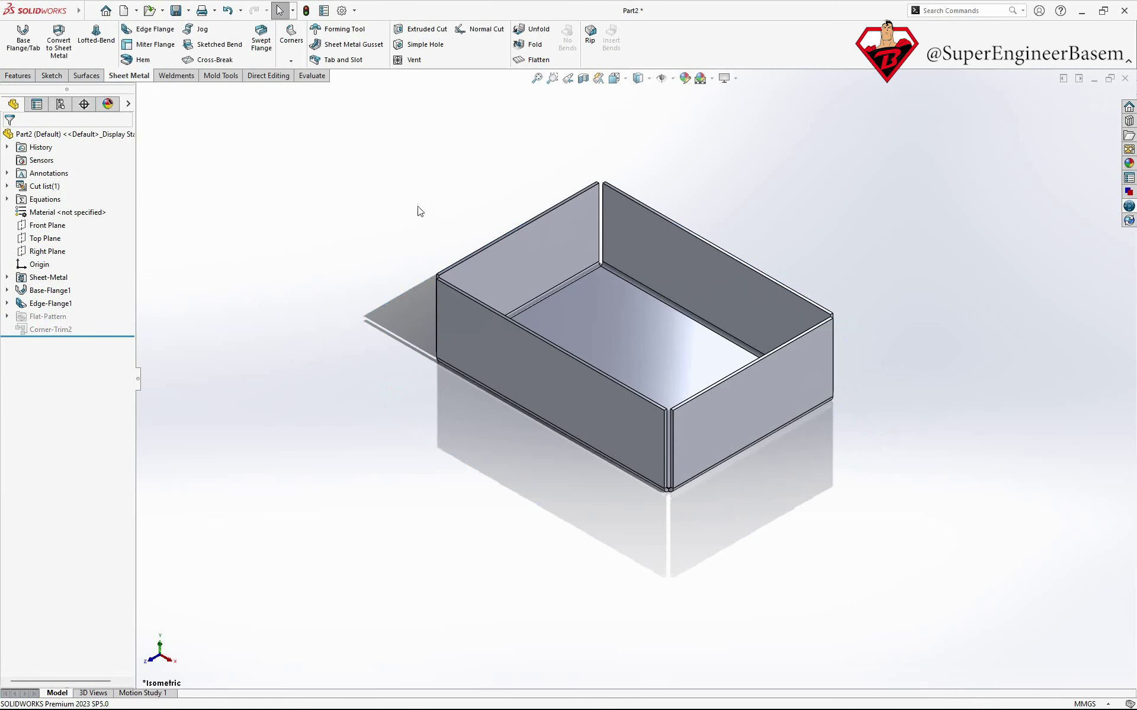